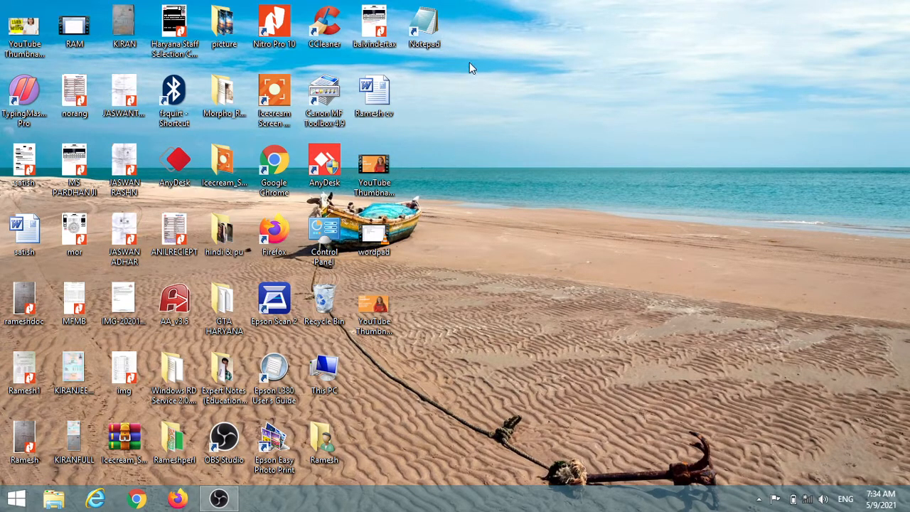
Open Notepad and try out minimizing, restoring and maximizing its window, closing it at the end.
double_click(425, 29)
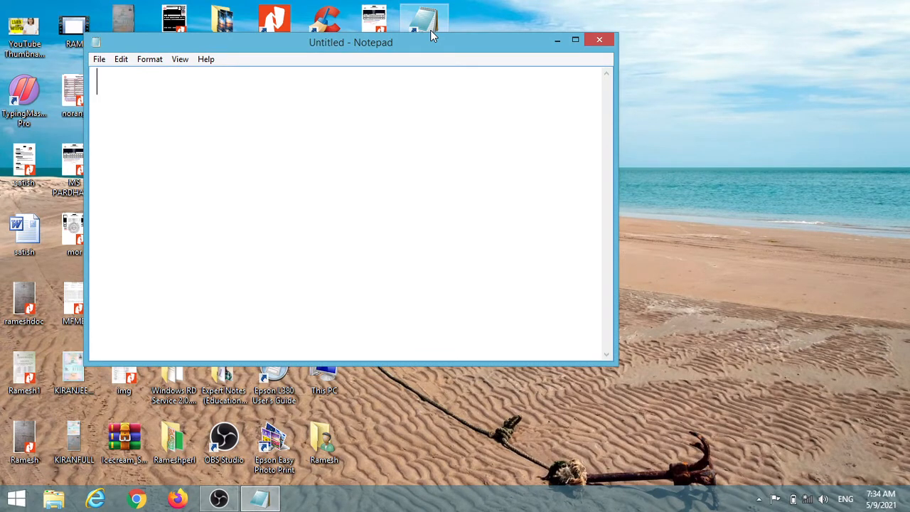
left_click(574, 39)
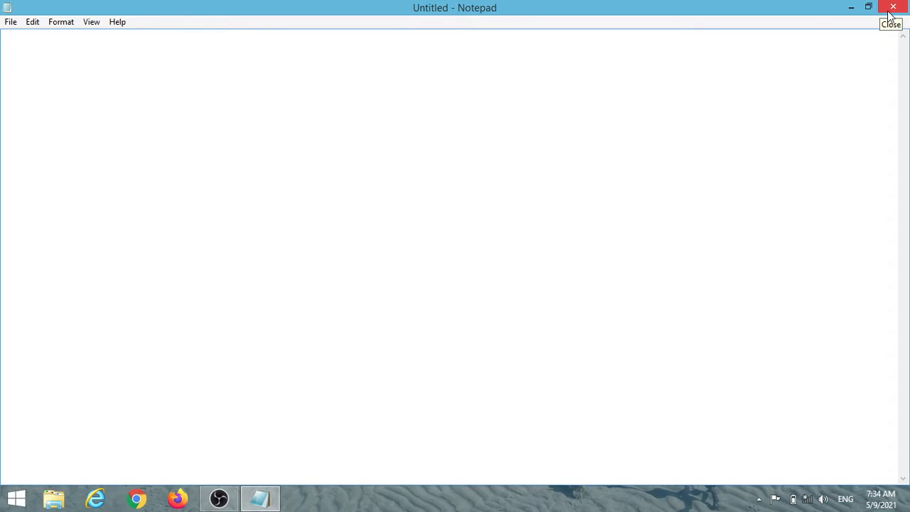
left_click(851, 8)
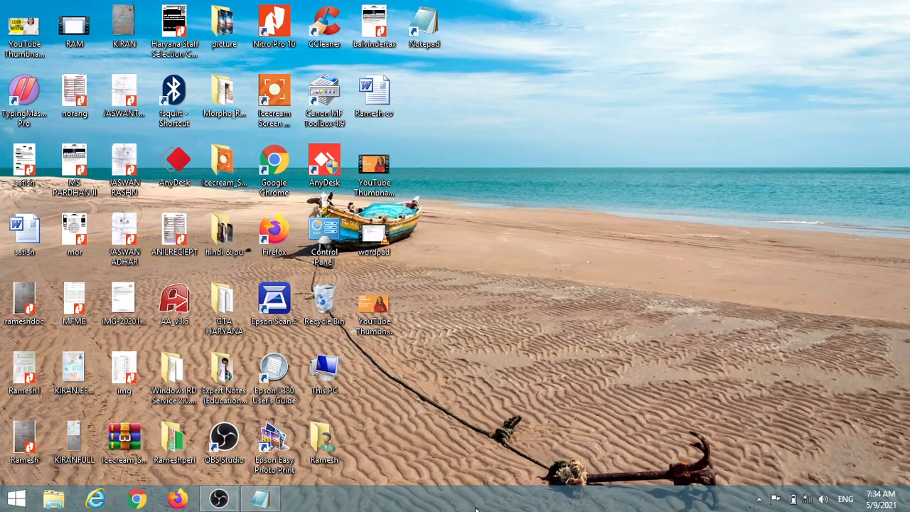
left_click(249, 506)
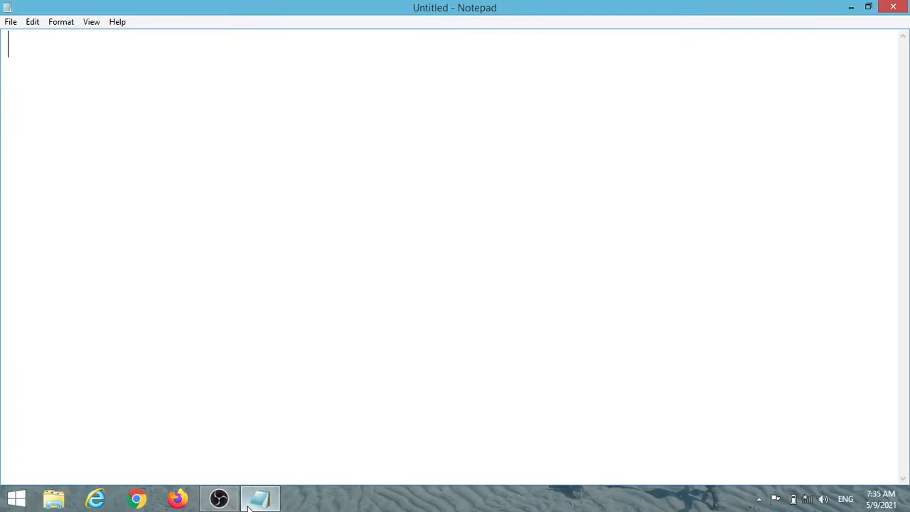
left_click(870, 9)
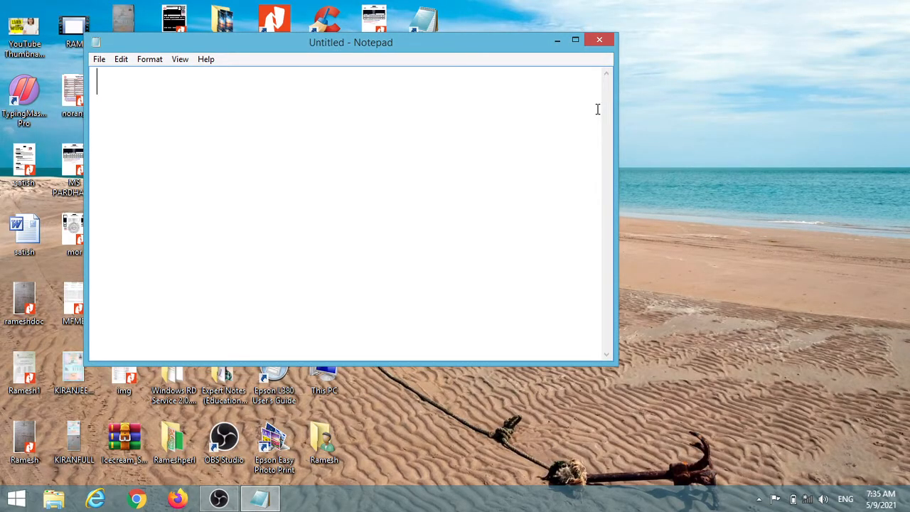
left_click(576, 41)
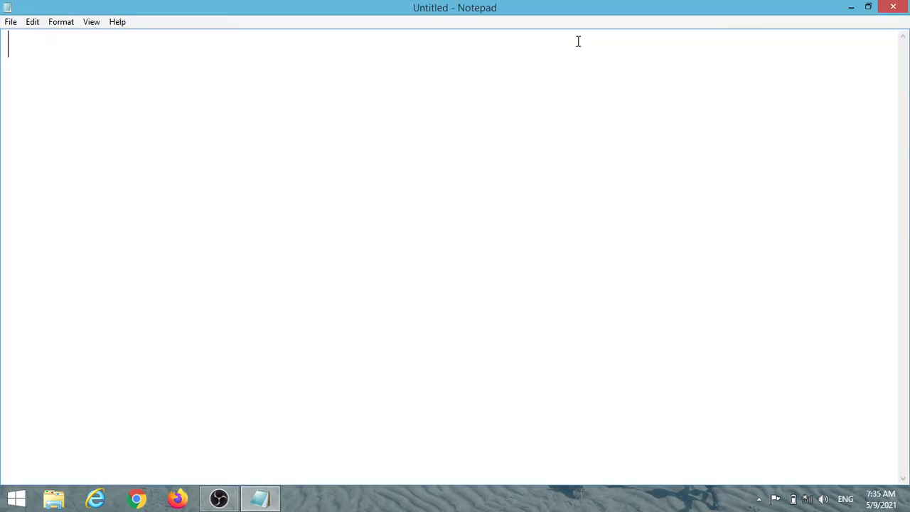
left_click(898, 12)
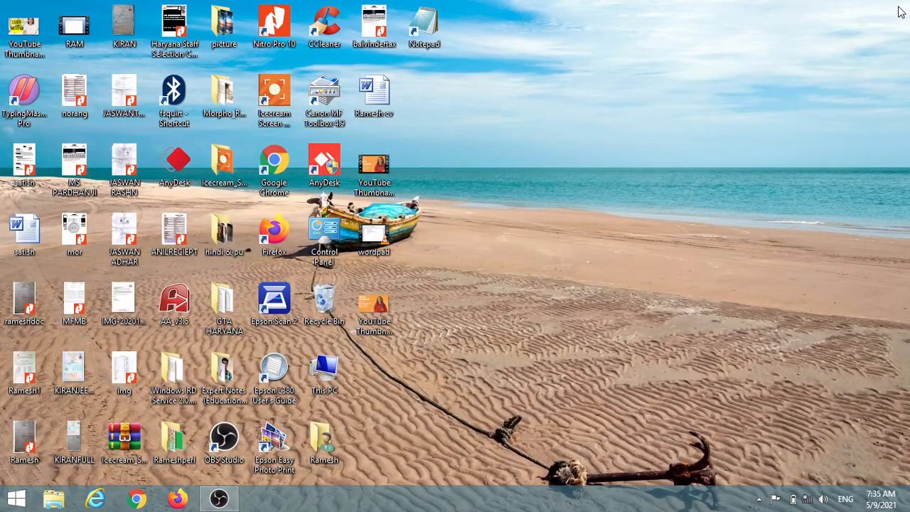
Launch Notepad in a maximized window and start a new blank document.
double_click(426, 33)
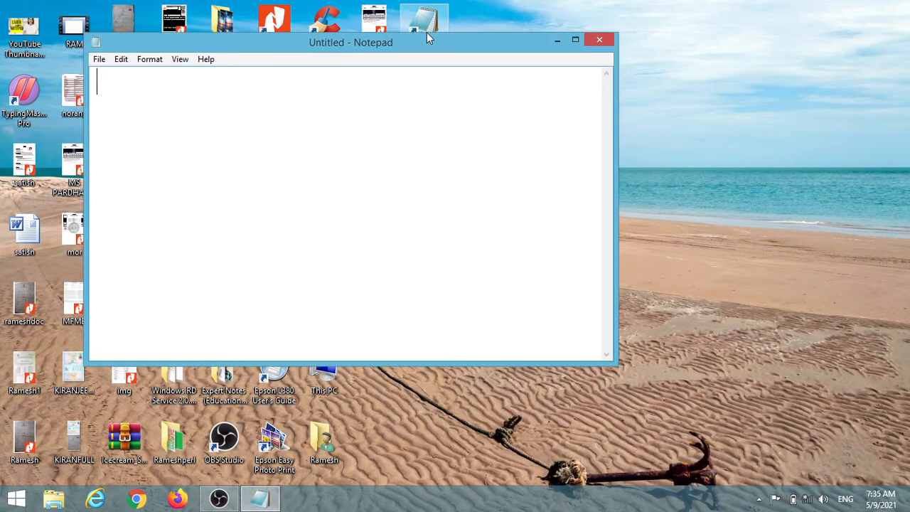
left_click(575, 41)
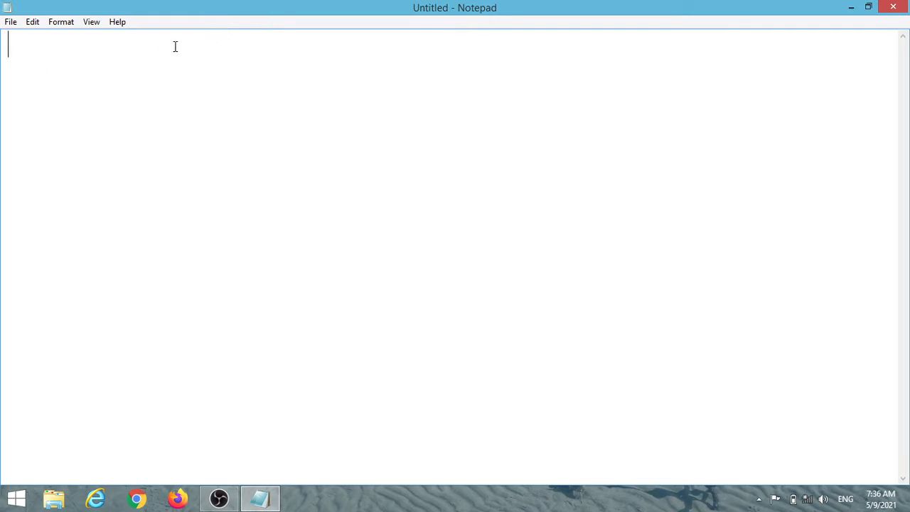
left_click(11, 22)
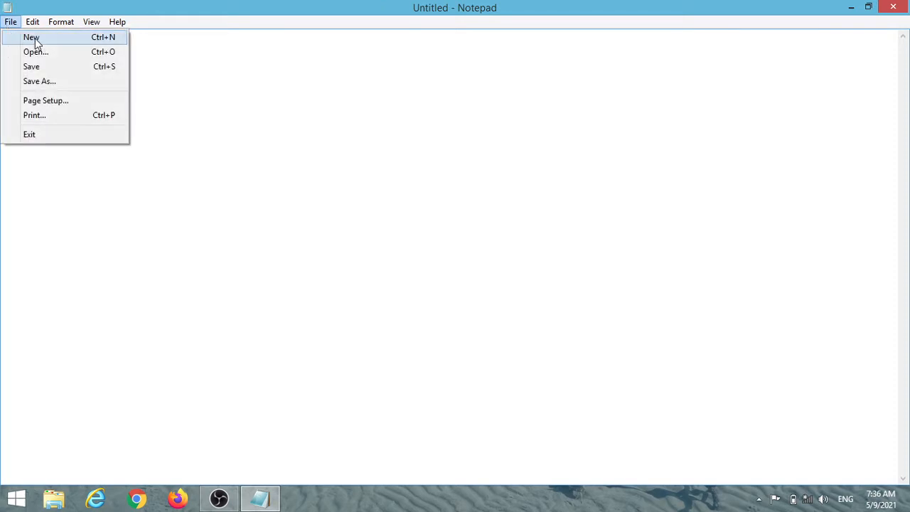
left_click(32, 38)
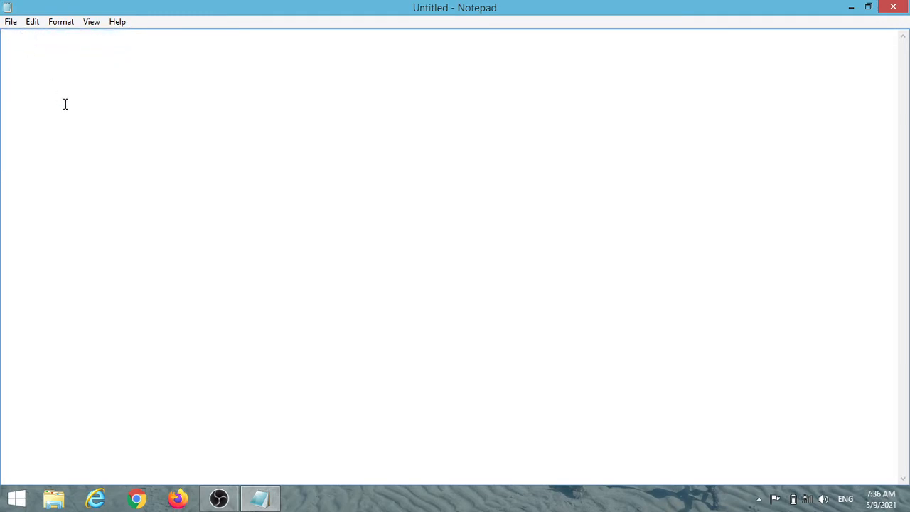
Write the line "Ram is a good singer" in the blank document, with a capital R at the start.
type("ram is a ")
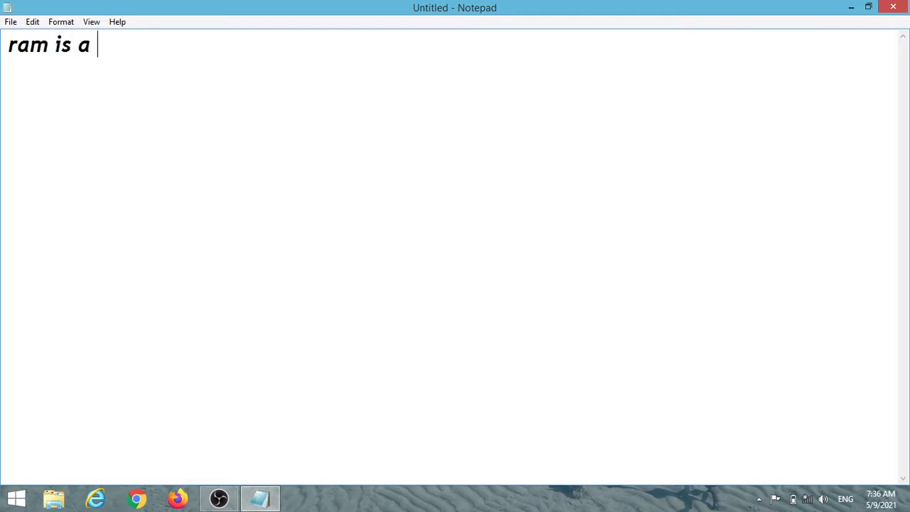
type("good s")
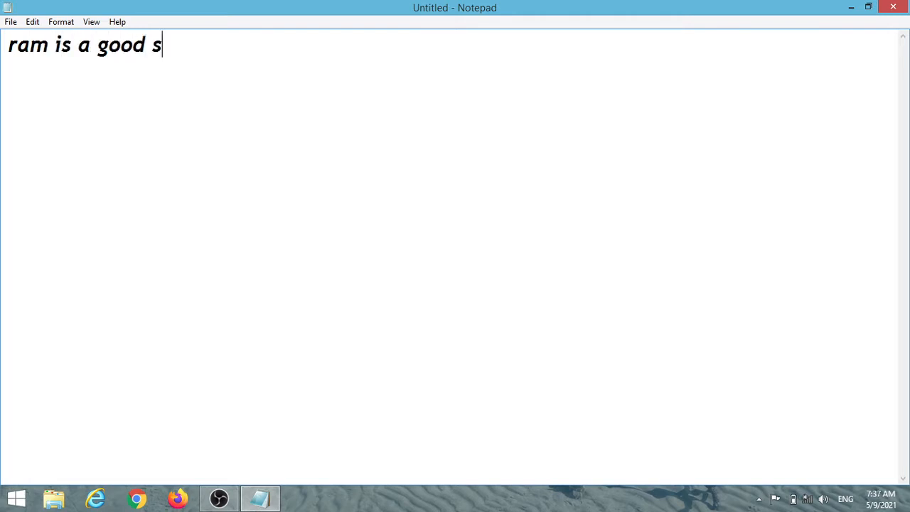
type("inger")
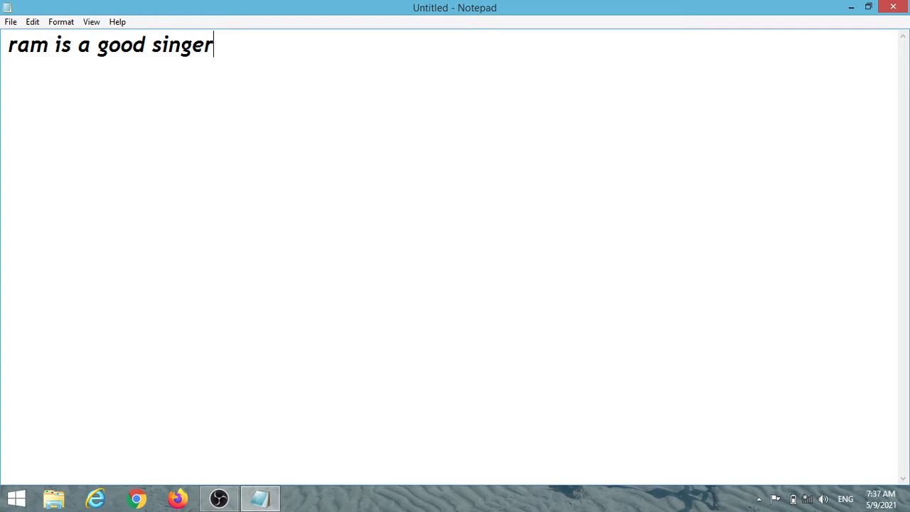
left_click(14, 48)
key("BackSpace")
type("R")
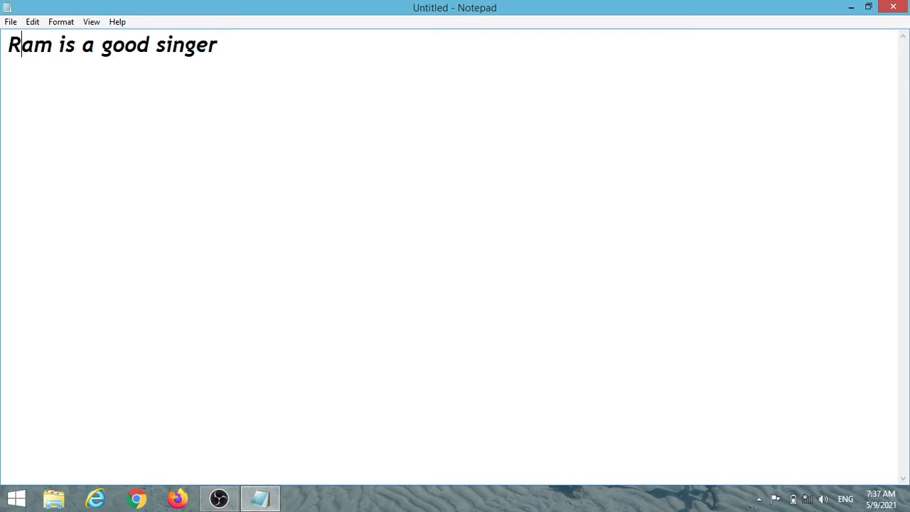
Start saving the document, create a new folder named "Ram" in the current save location and open it.
left_click(10, 25)
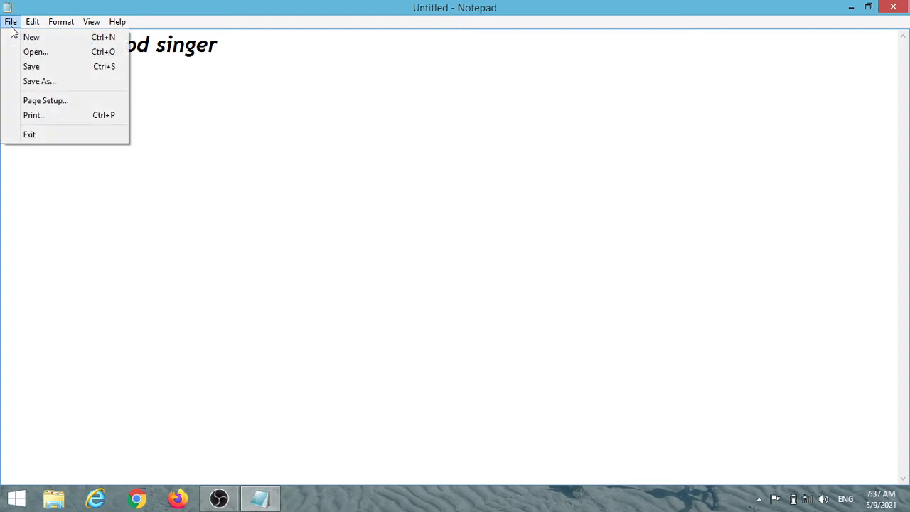
left_click(26, 68)
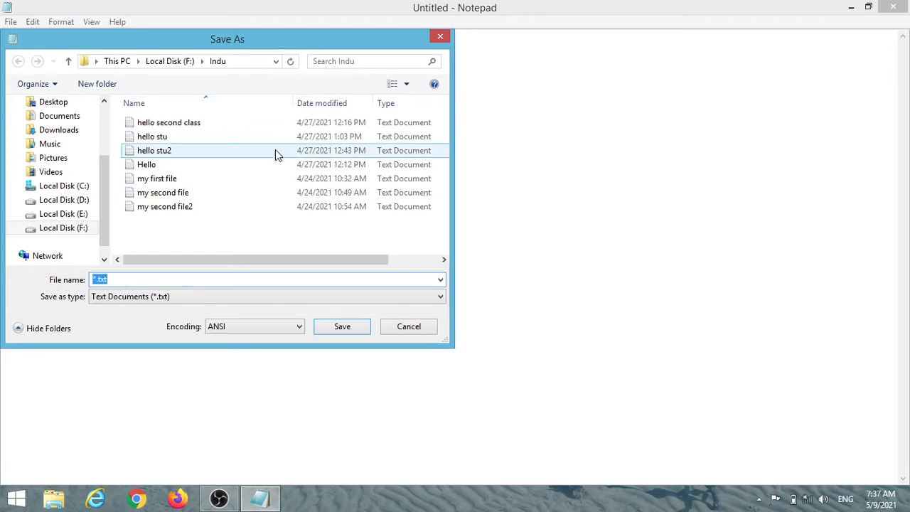
right_click(191, 231)
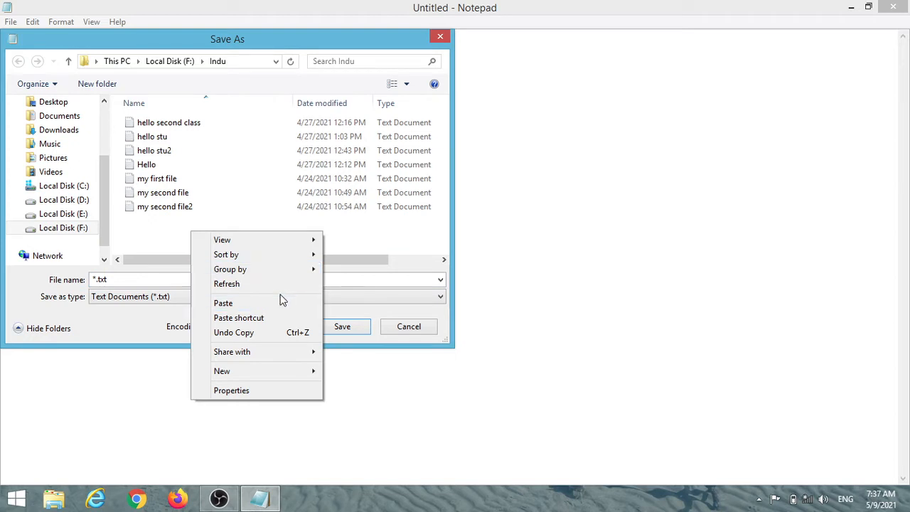
mouse_move(292, 377)
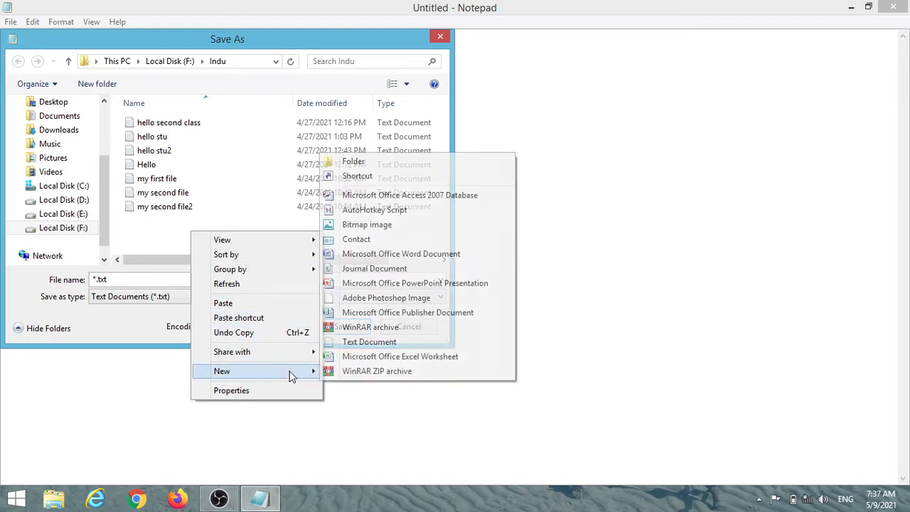
left_click(421, 162)
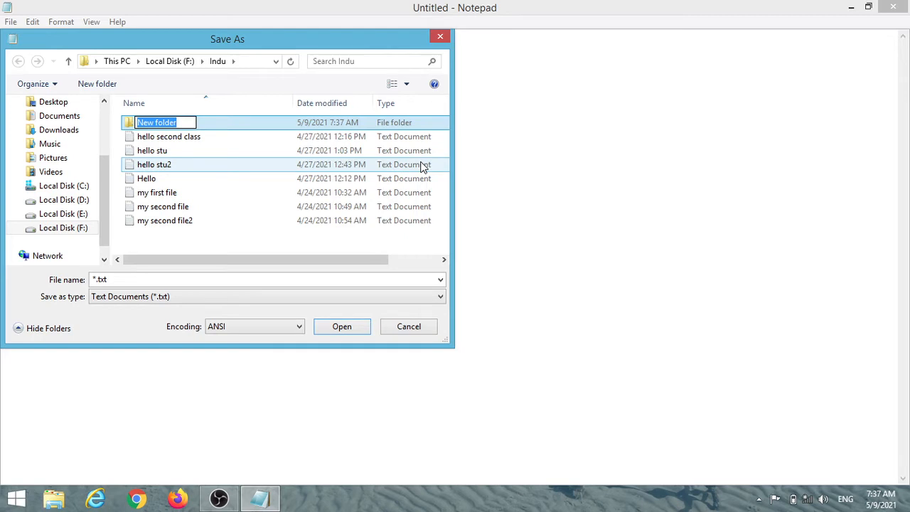
type("Ram")
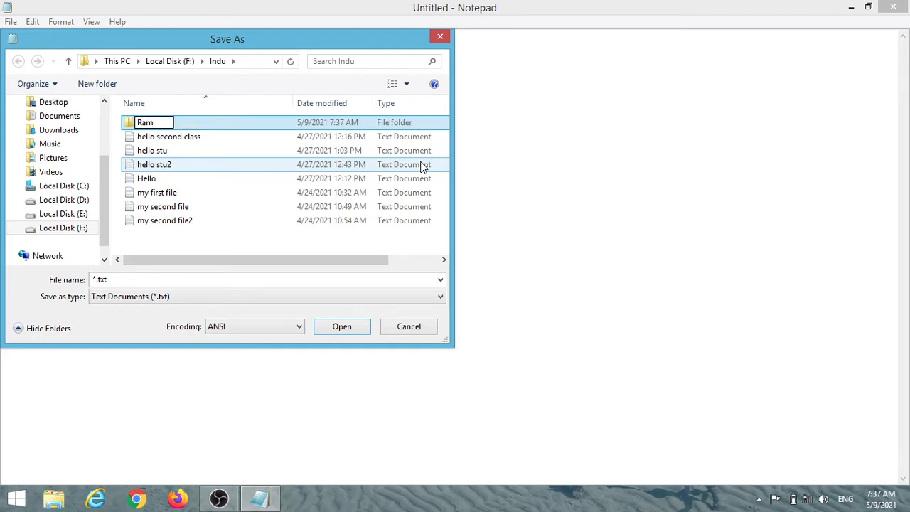
left_click(228, 120)
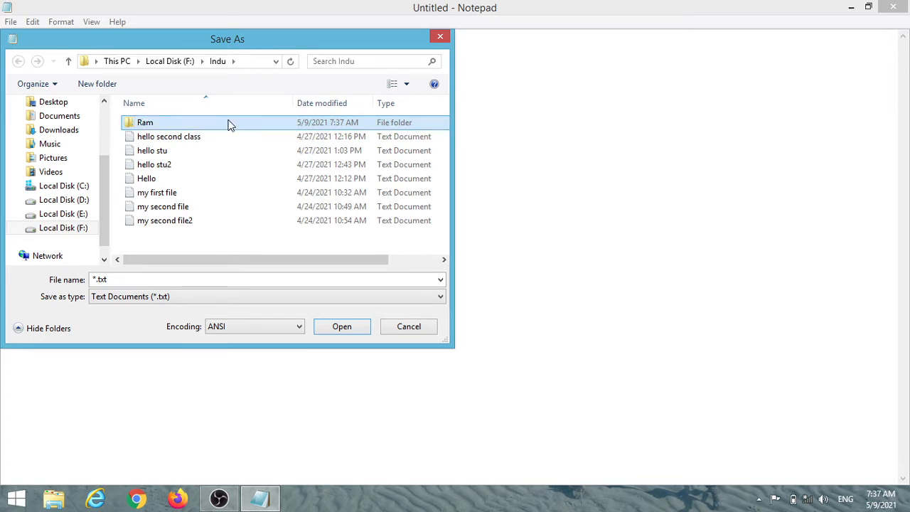
double_click(228, 124)
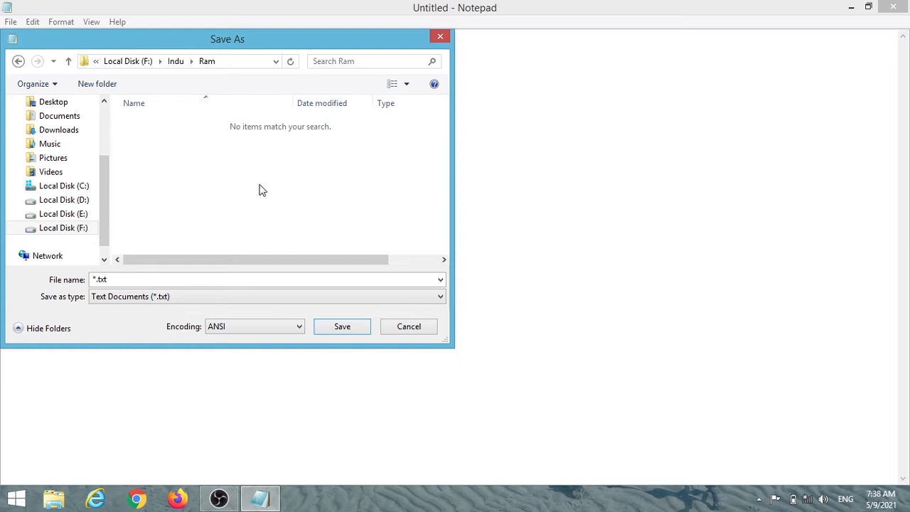
Save the text document in the new folder under the file name "Hello My first file".
double_click(120, 281)
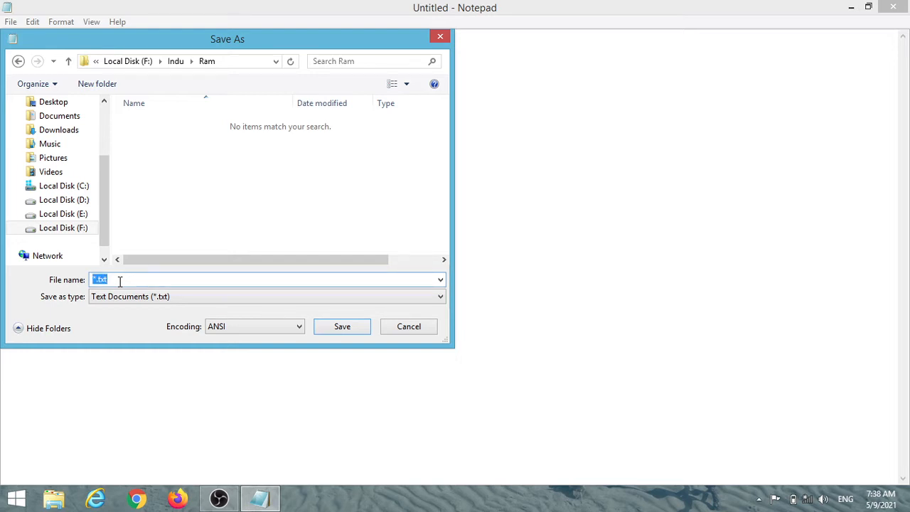
key("BackSpace")
type("Hello My ")
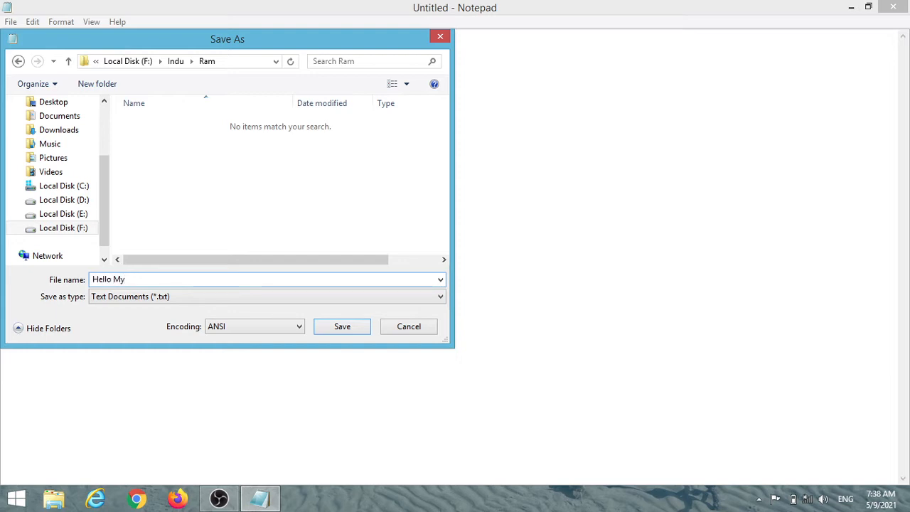
type("fis")
key("BackSpace")
type("rst file")
left_click(350, 327)
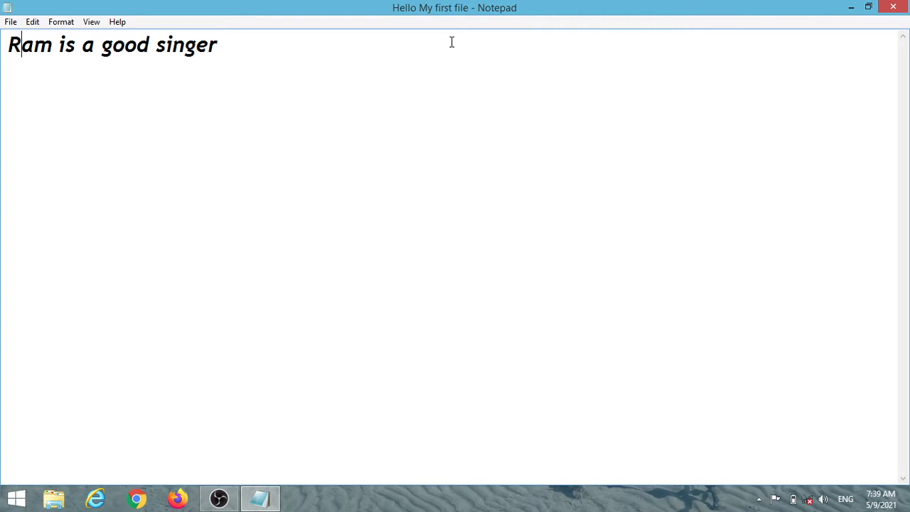
Save a copy of the document in the same folder under the name "Hello My first file2".
left_click(11, 25)
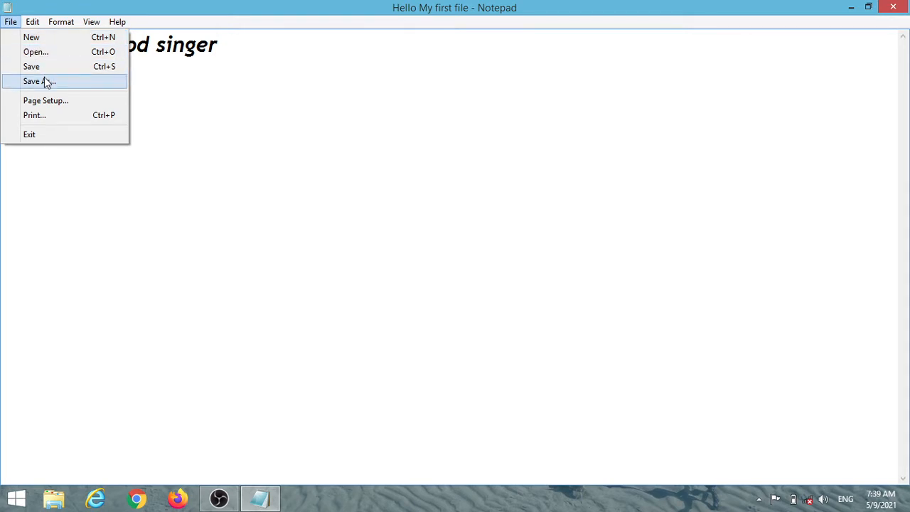
left_click(213, 93)
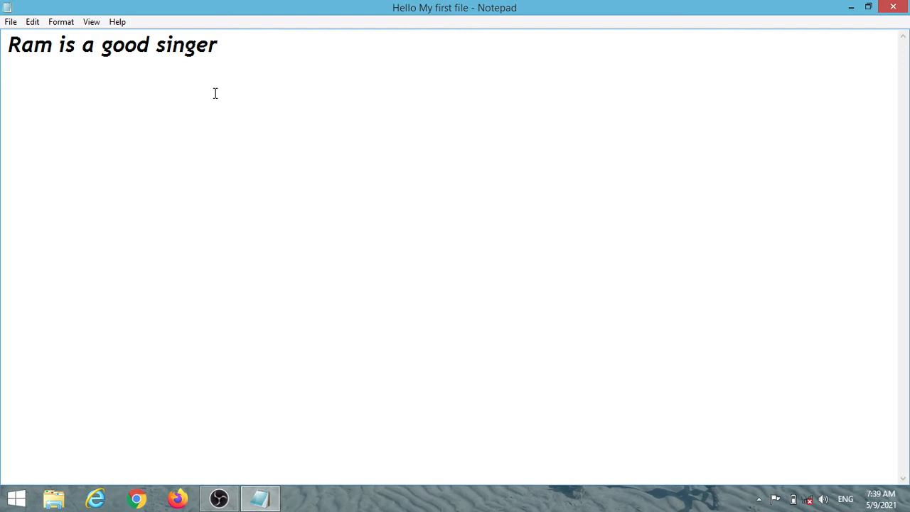
left_click(10, 25)
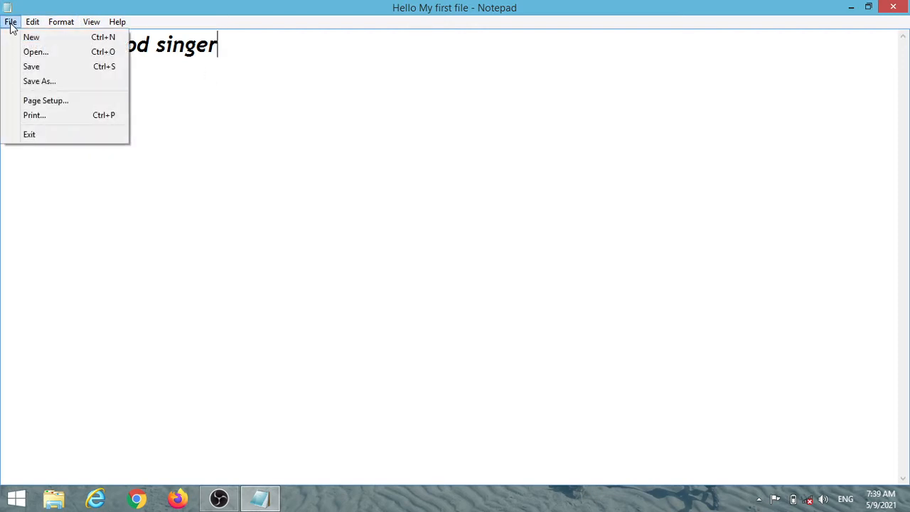
left_click(32, 83)
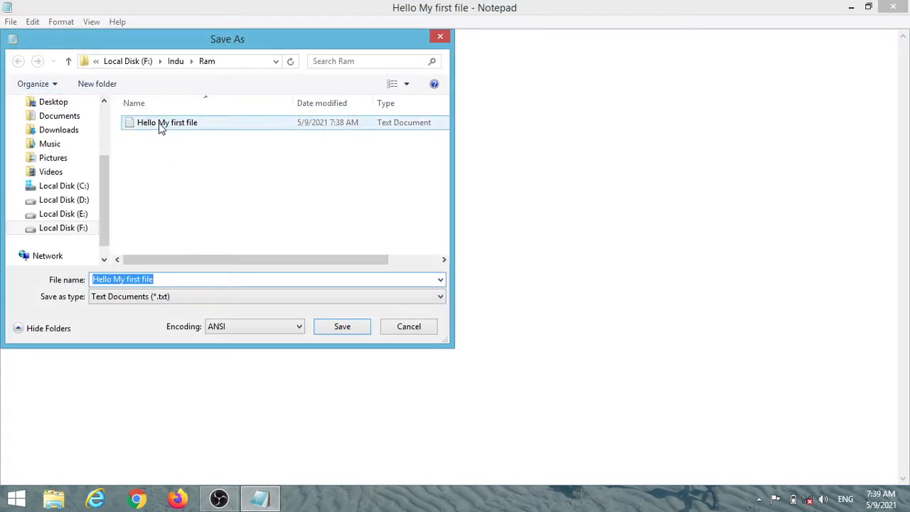
left_click(160, 280)
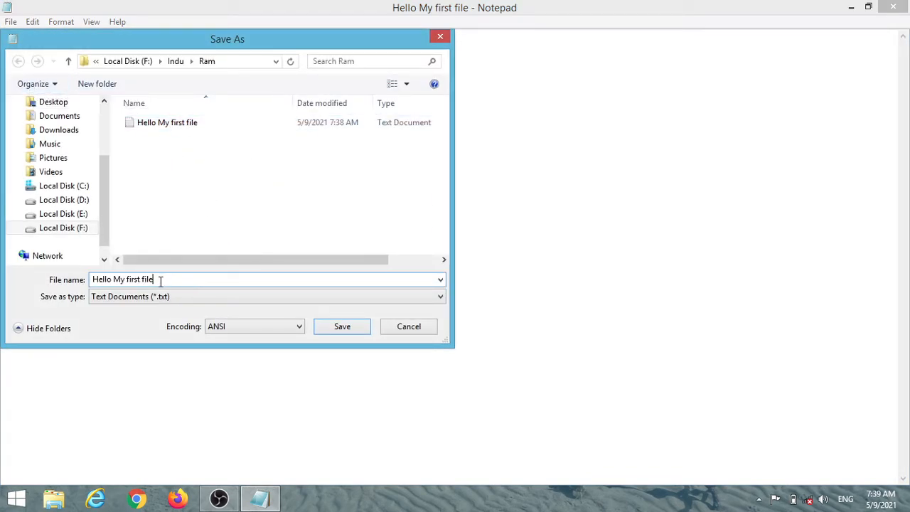
type("2")
left_click(346, 330)
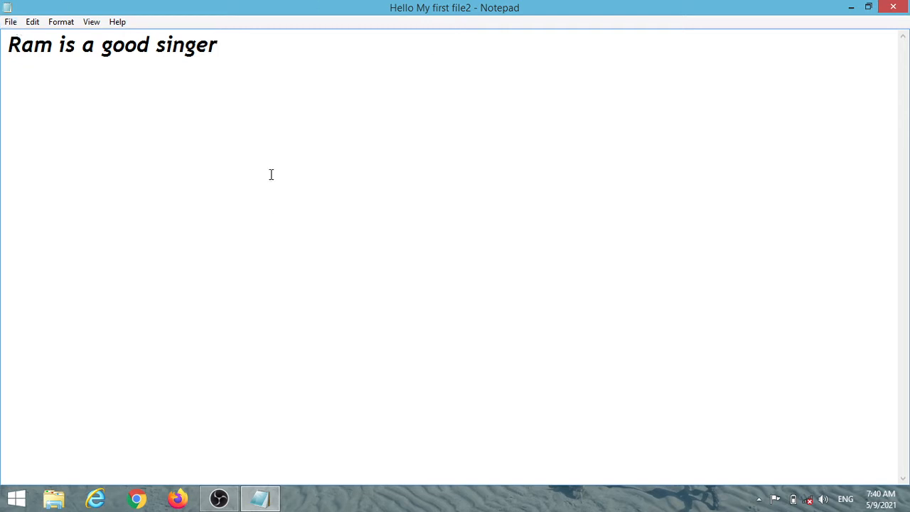
Open the text document "Hello My first file" from the "Ram" folder.
left_click(9, 25)
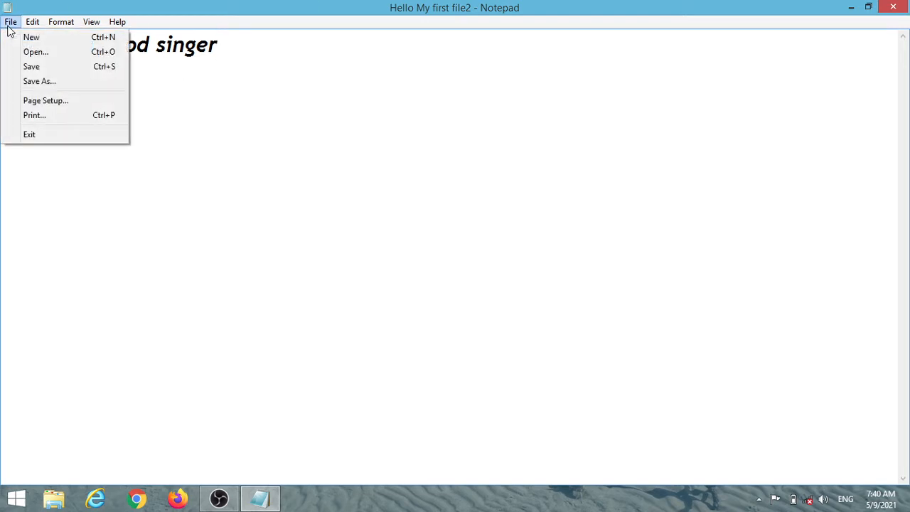
left_click(34, 53)
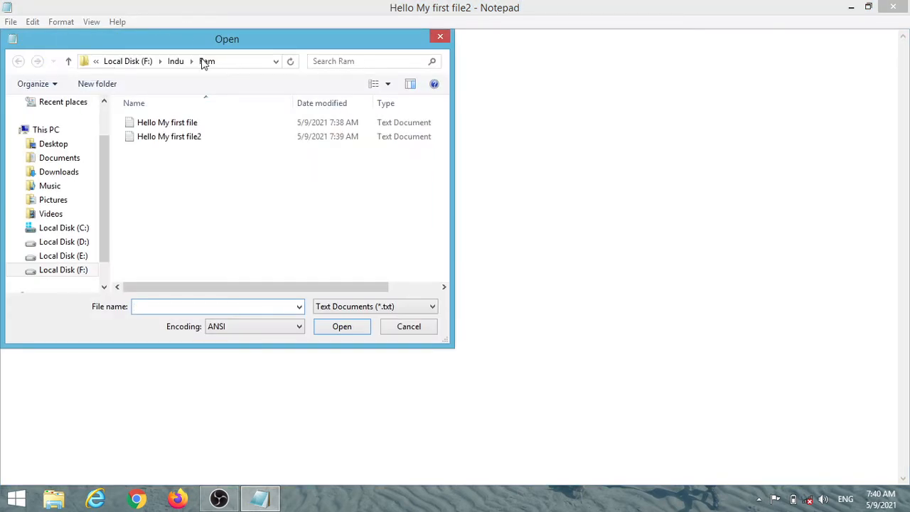
left_click(169, 126)
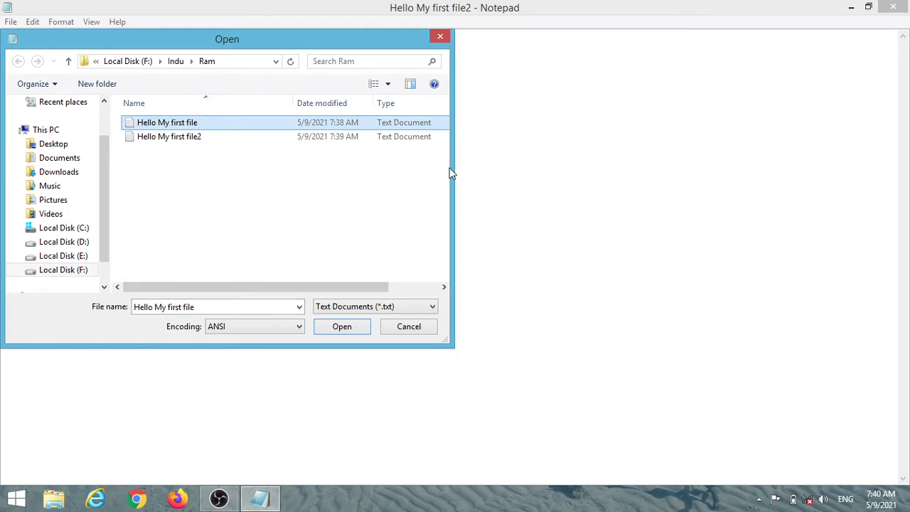
left_click(355, 327)
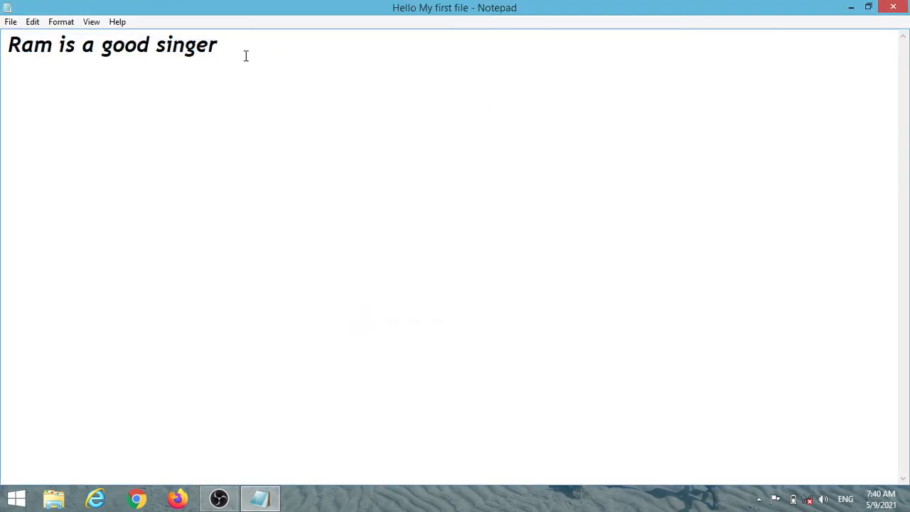
Add a second line reading "She is a nice lady" below the first line of the document.
left_click(221, 55)
key("Return")
type("She is")
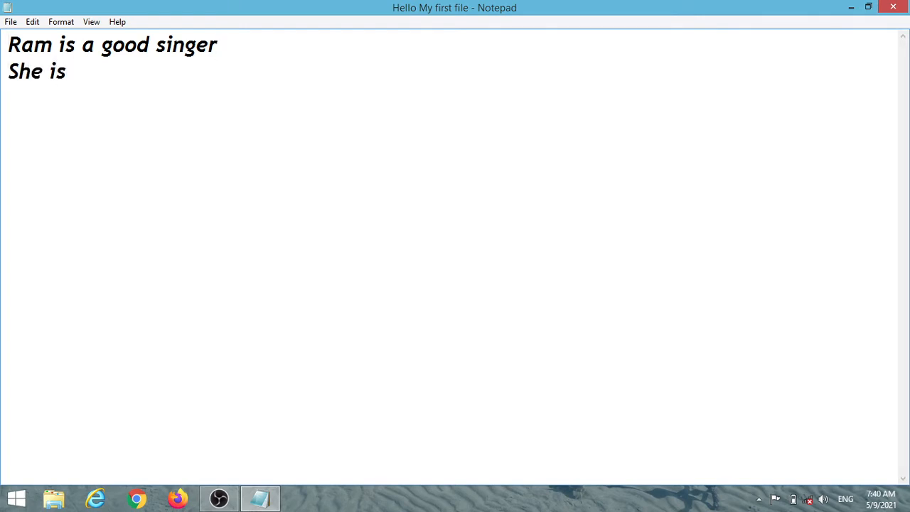
type(" a nice lady")
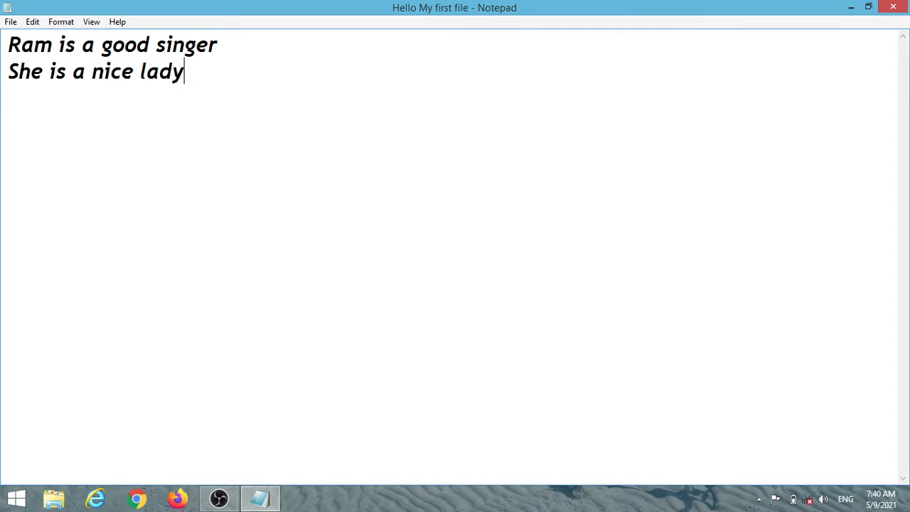
In the page setup, choose A4 paper and switch the orientation to landscape and back to portrait.
left_click(11, 22)
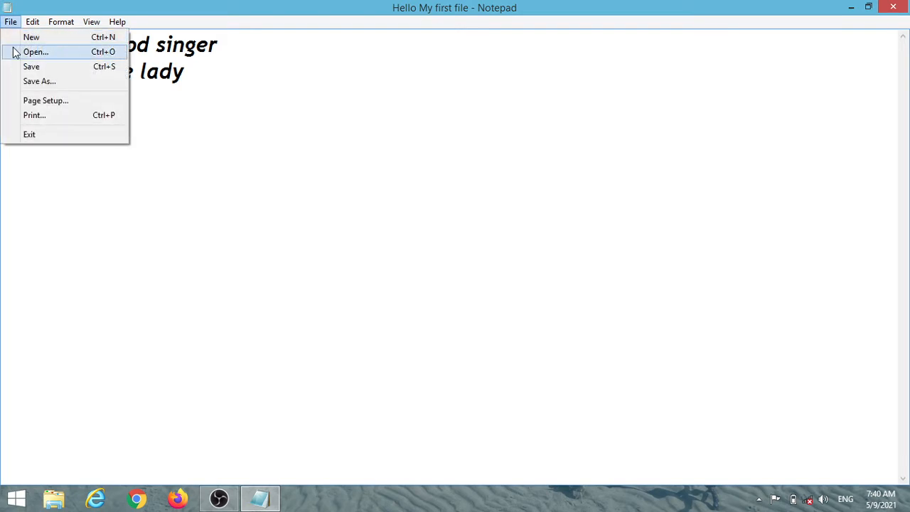
left_click(34, 101)
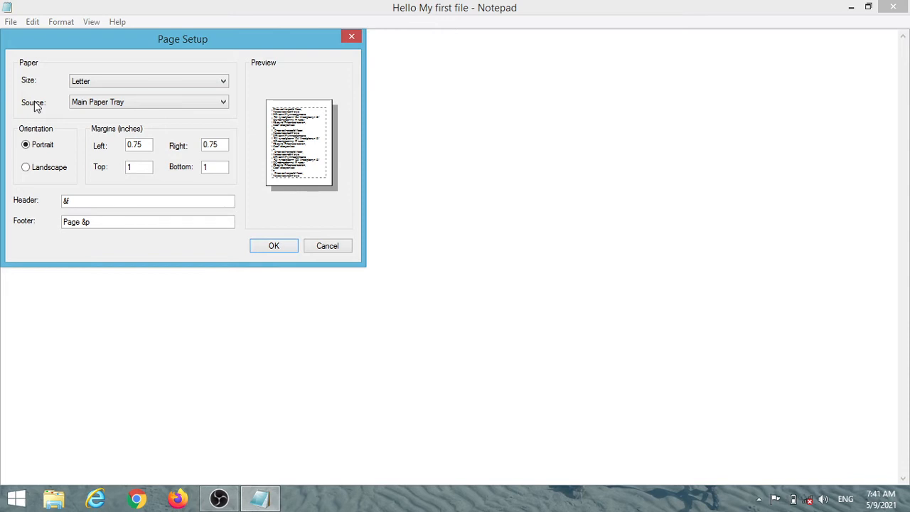
left_click(84, 80)
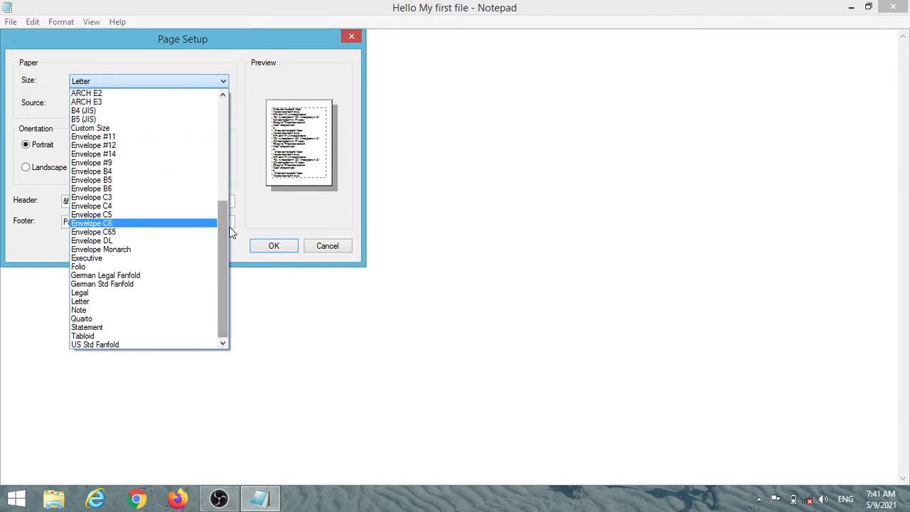
scroll(213, 157, "up", 7)
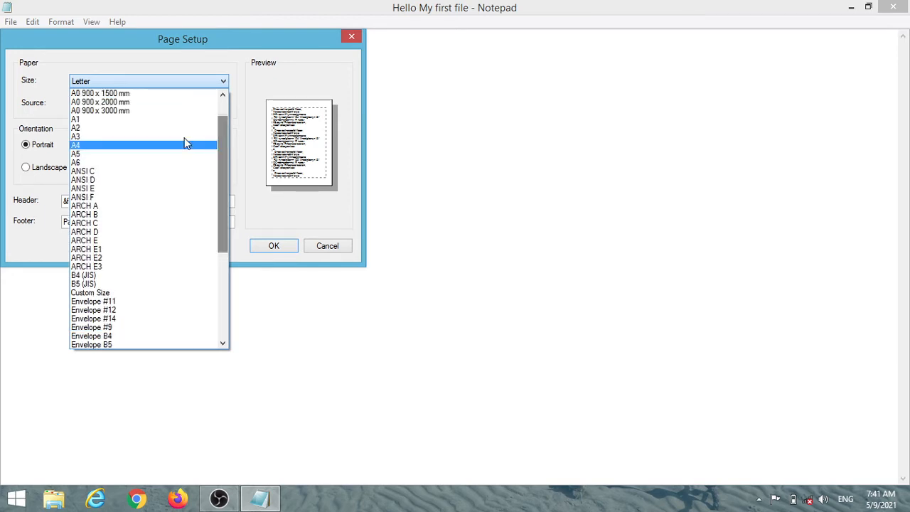
left_click(152, 146)
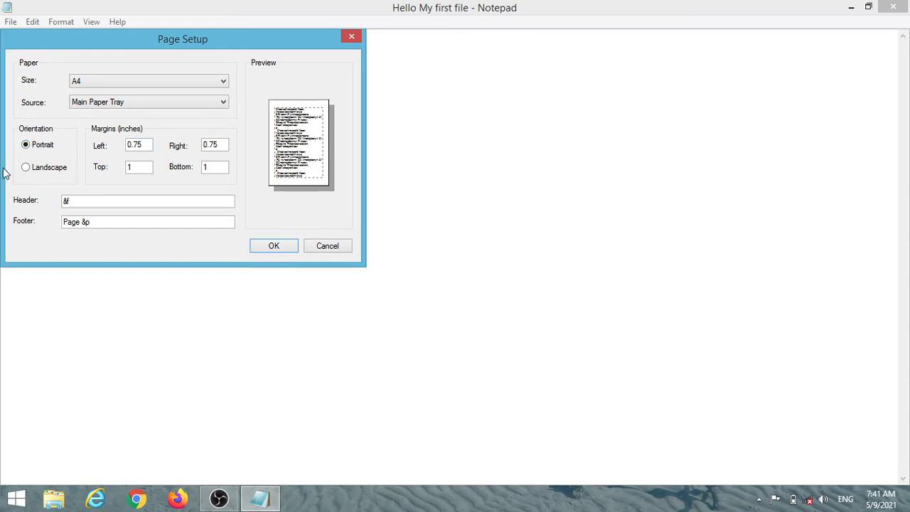
left_click(26, 170)
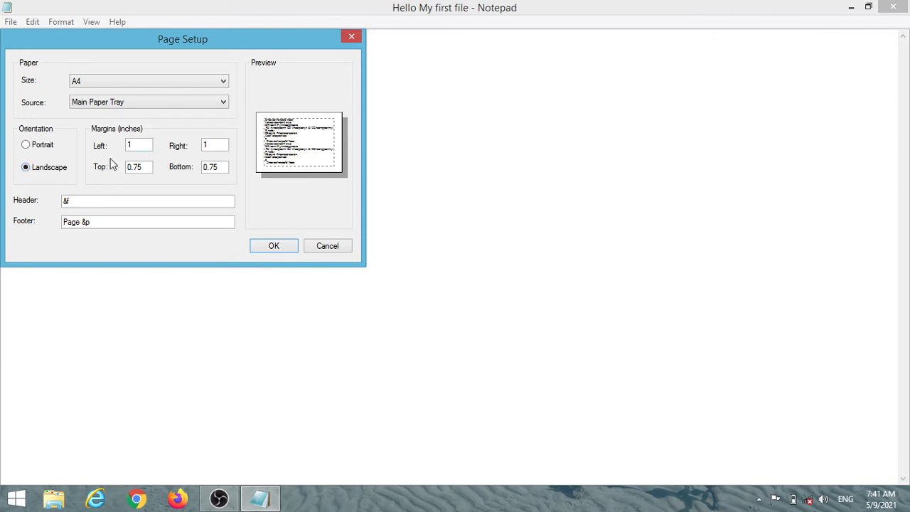
left_click(26, 147)
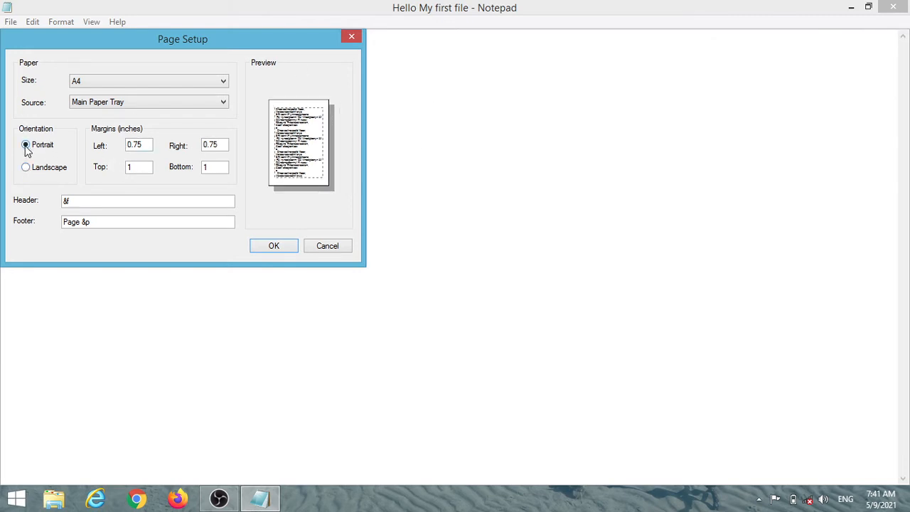
Set the left page margin to 1 inch and the right margin to 2 inches, and apply the page setup.
left_click_drag(150, 143, 121, 147)
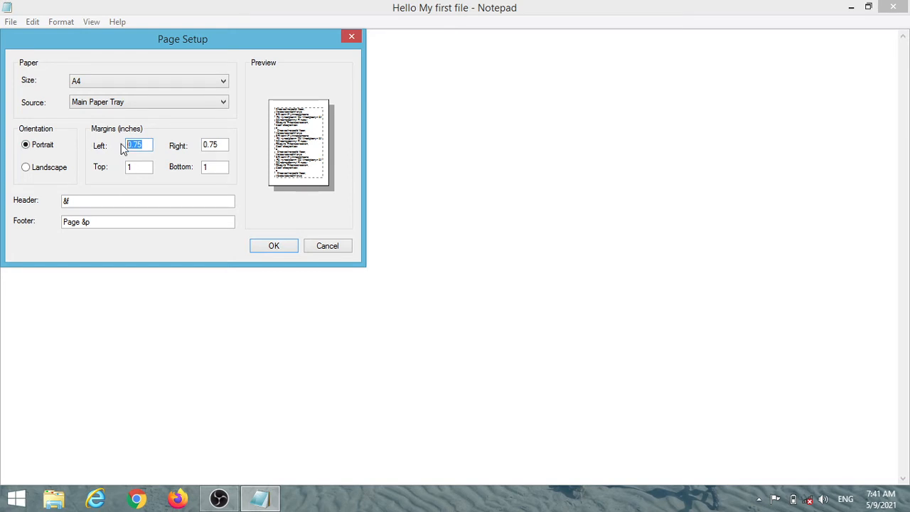
type("1")
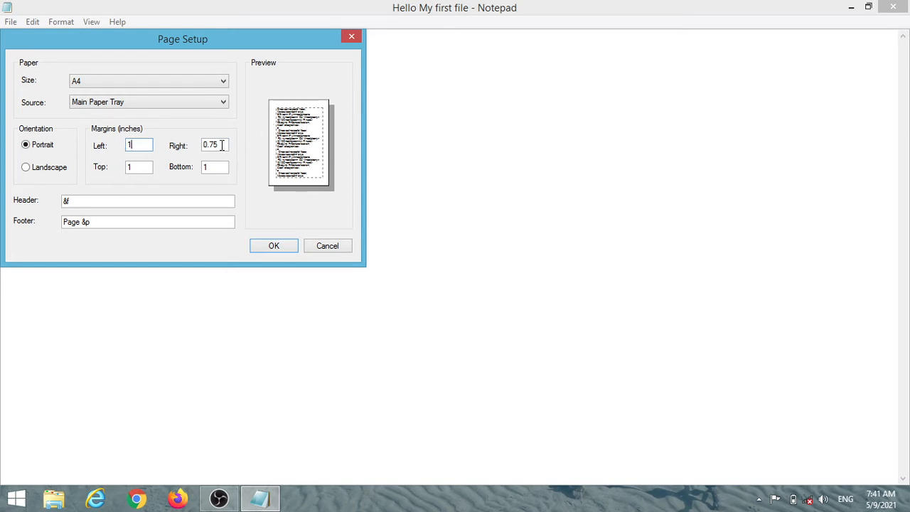
left_click_drag(219, 144, 187, 150)
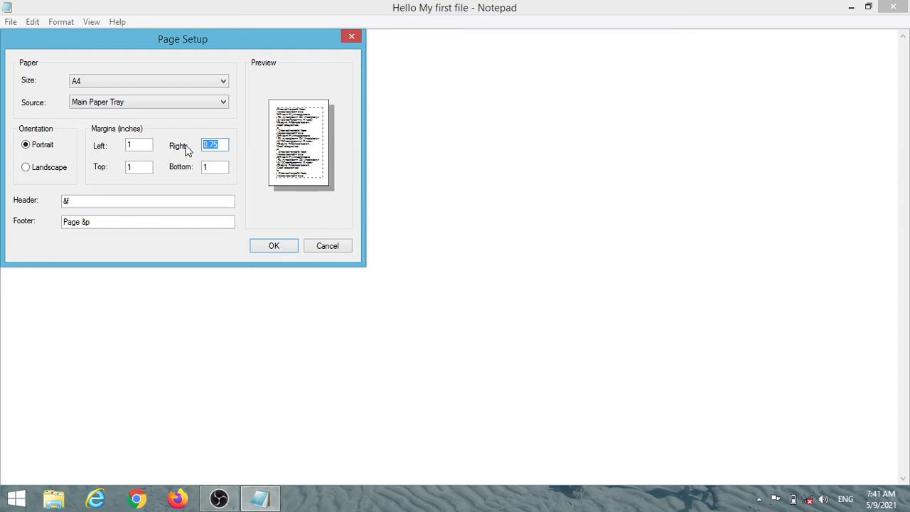
type("1")
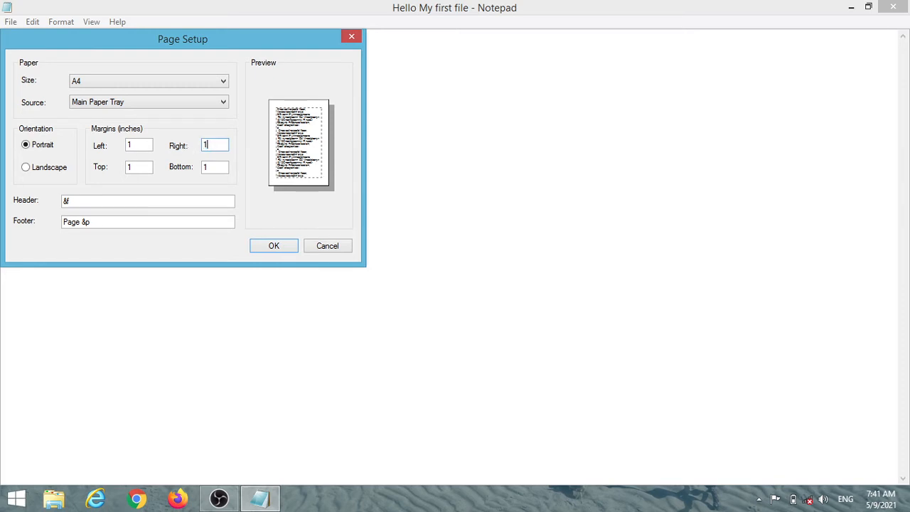
double_click(205, 145)
type("2")
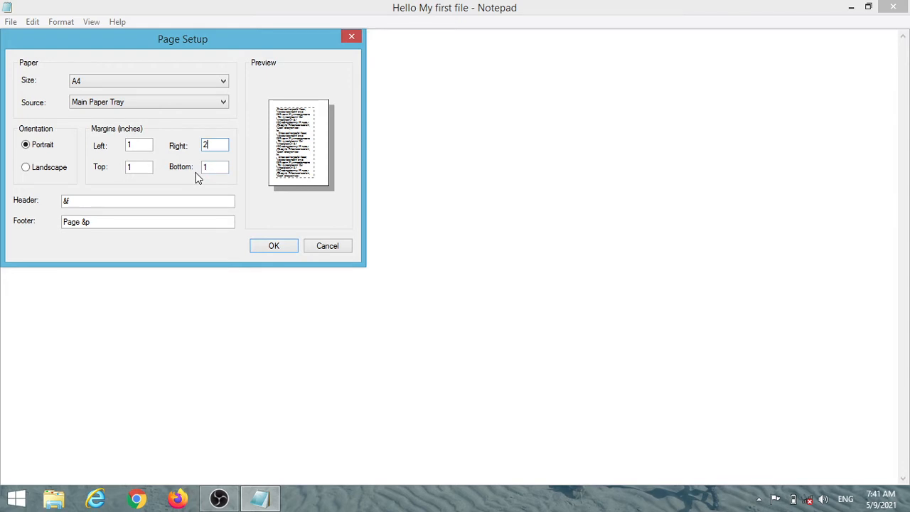
left_click(273, 246)
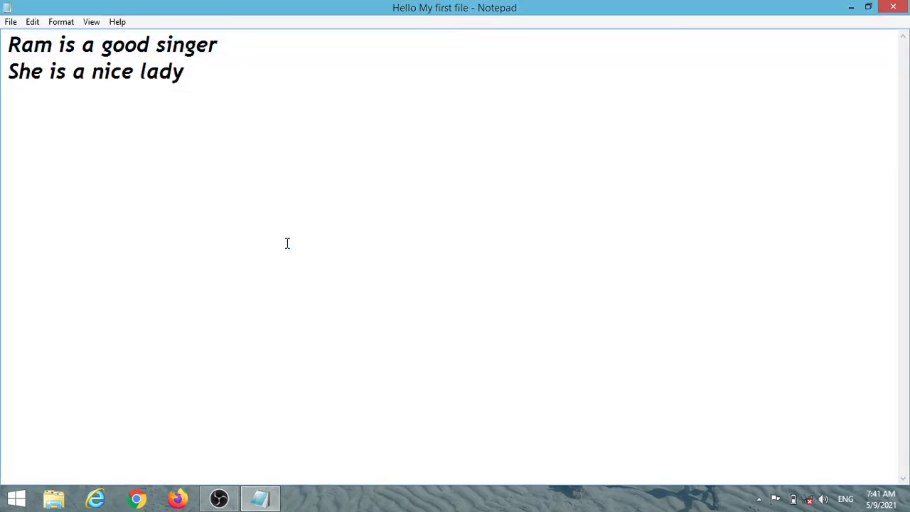
Open the print settings, select Microsoft XPS Document Writer as the printer, and close them without printing.
left_click(11, 25)
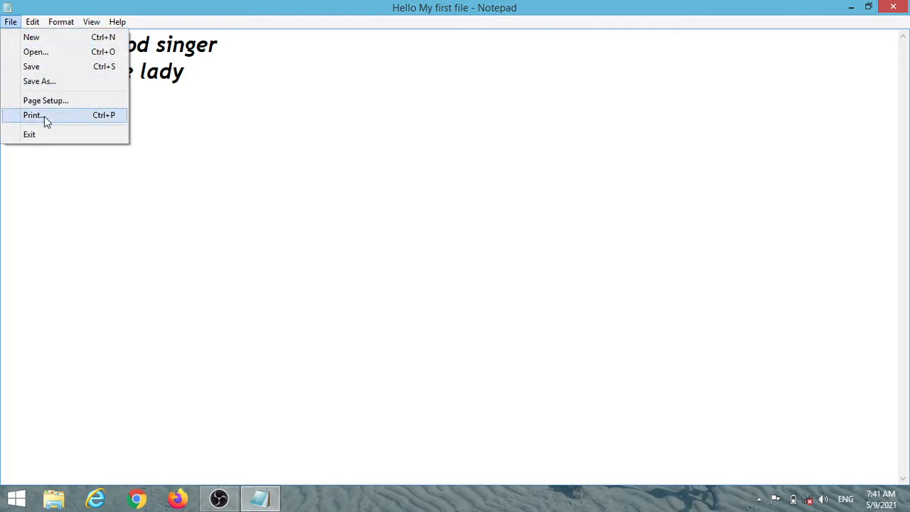
left_click(44, 115)
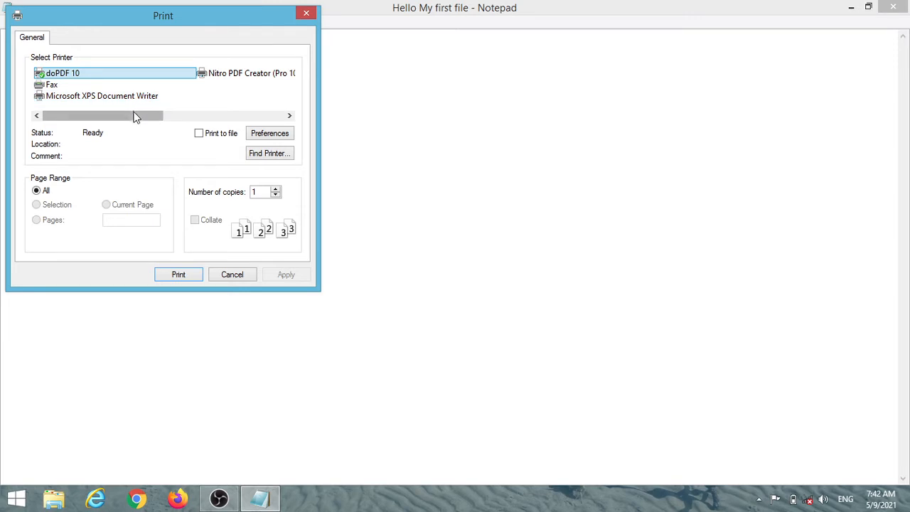
left_click_drag(134, 116, 78, 114)
left_click(86, 97)
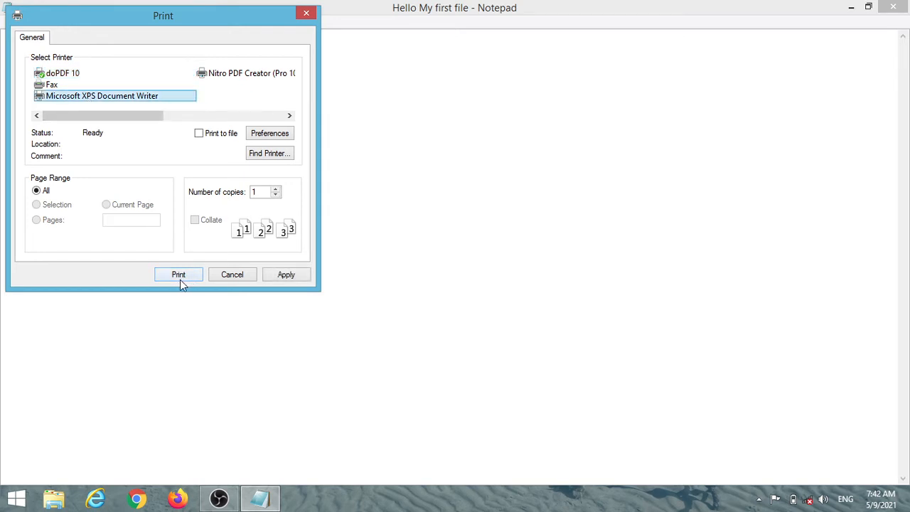
left_click(304, 14)
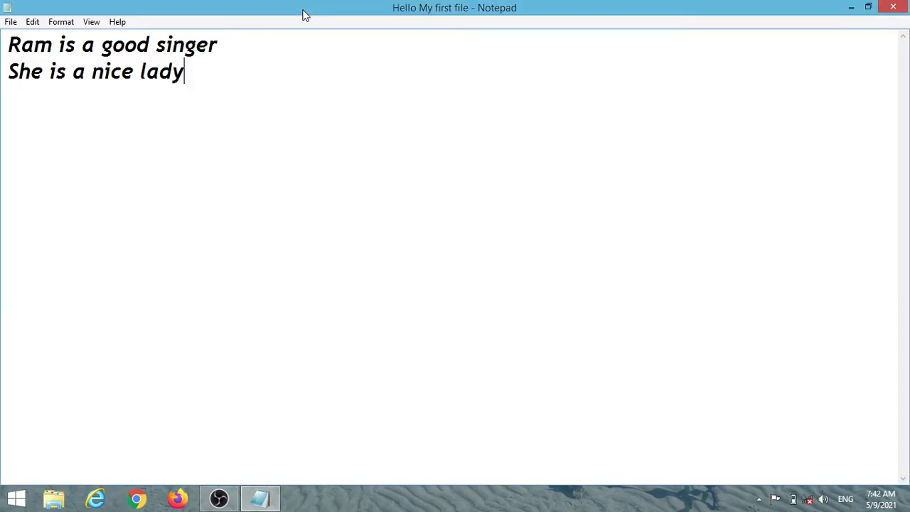
Leave a blank line below "She is a nice lady" and write "ram and sham are good players".
left_click(31, 24)
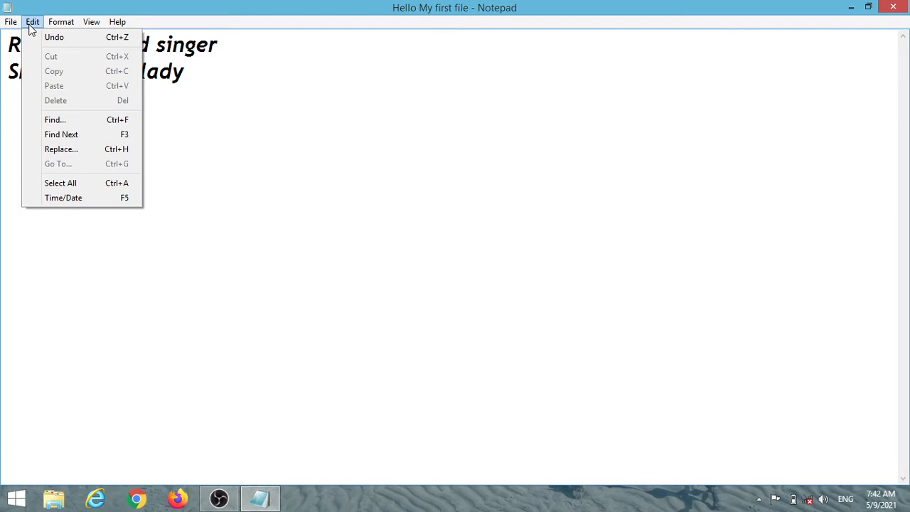
left_click(196, 81)
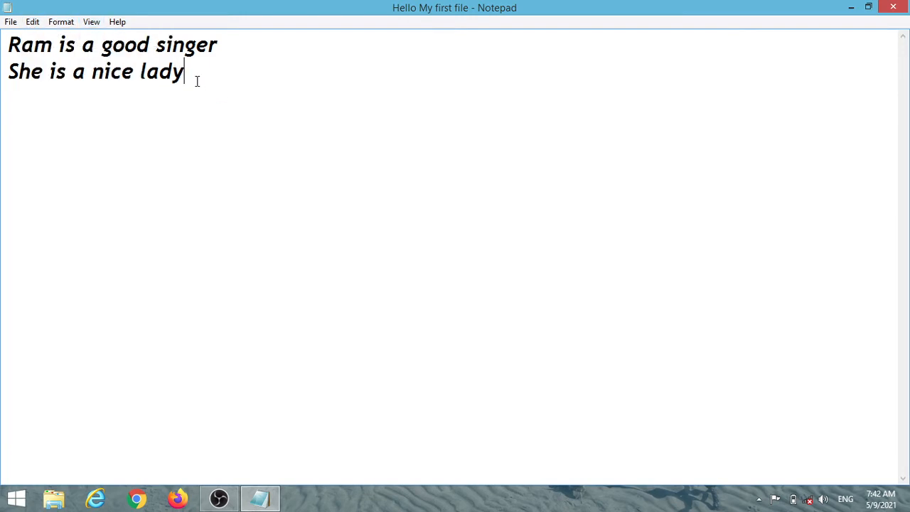
key("Return")
key("Return")
type("ram and sham ")
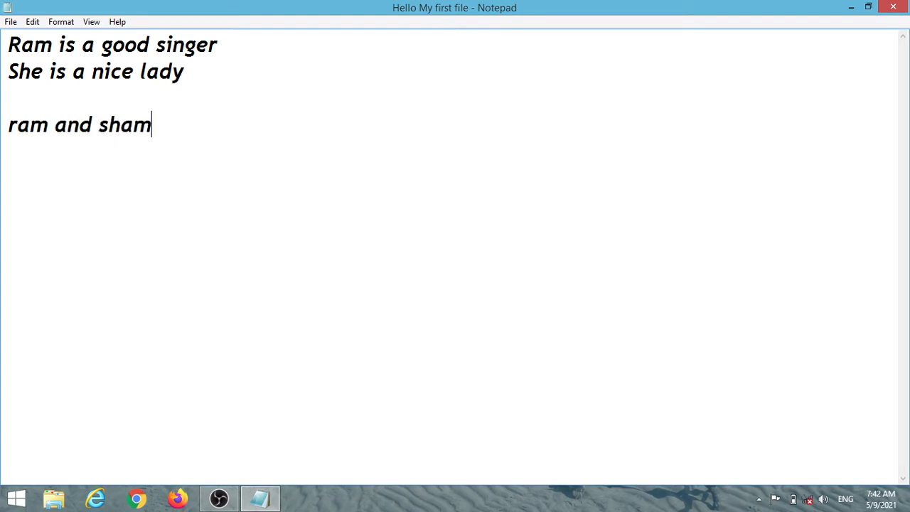
type("are good")
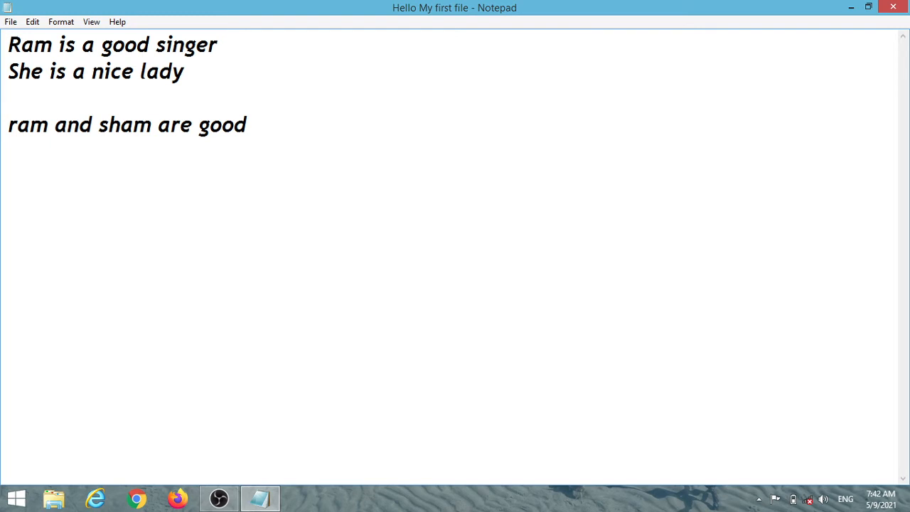
type("players")
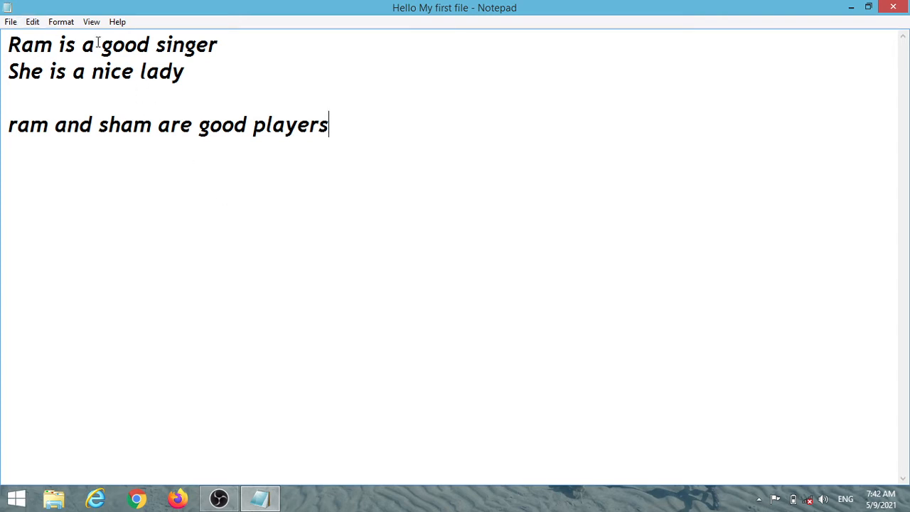
Undo the text added after the first line, and undo once more to restore it.
left_click(31, 24)
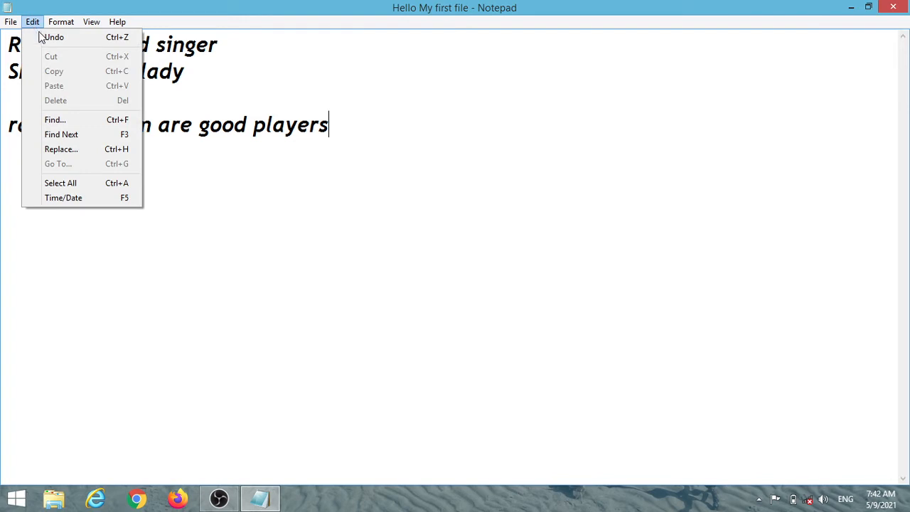
left_click(42, 37)
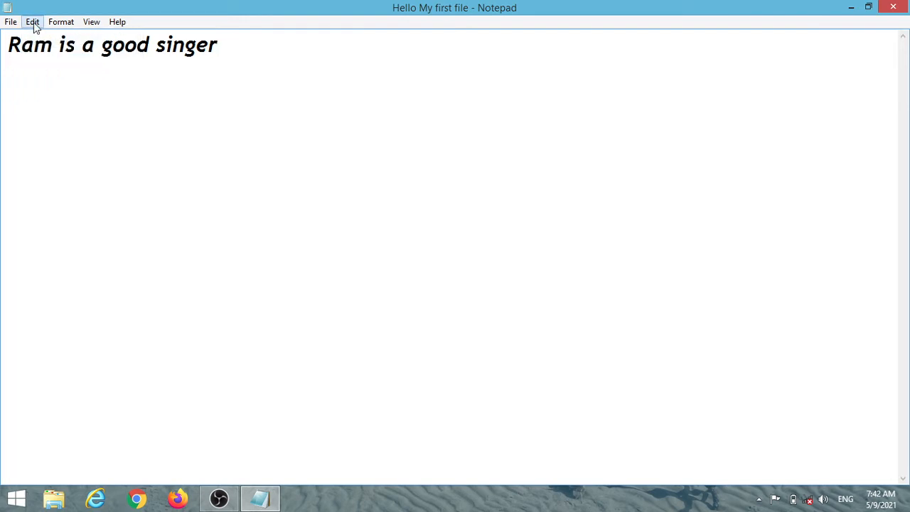
left_click(33, 22)
mouse_move(50, 26)
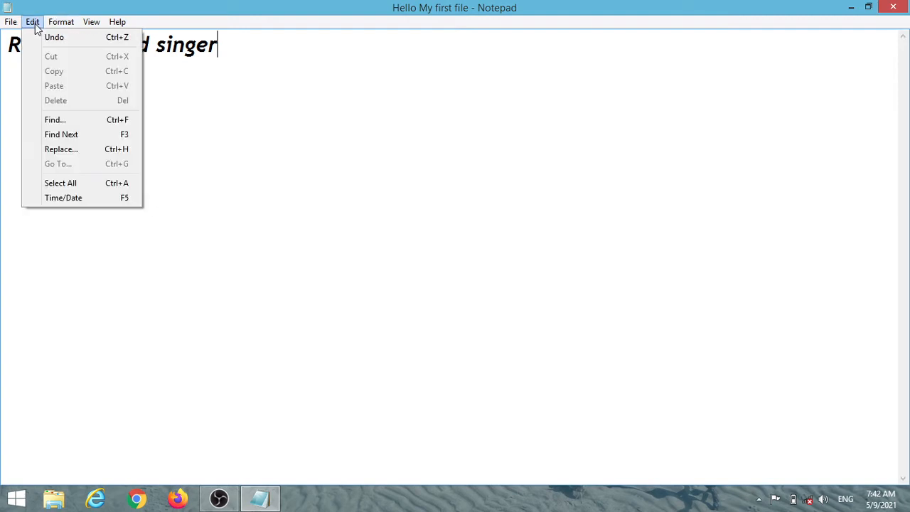
left_click(397, 106)
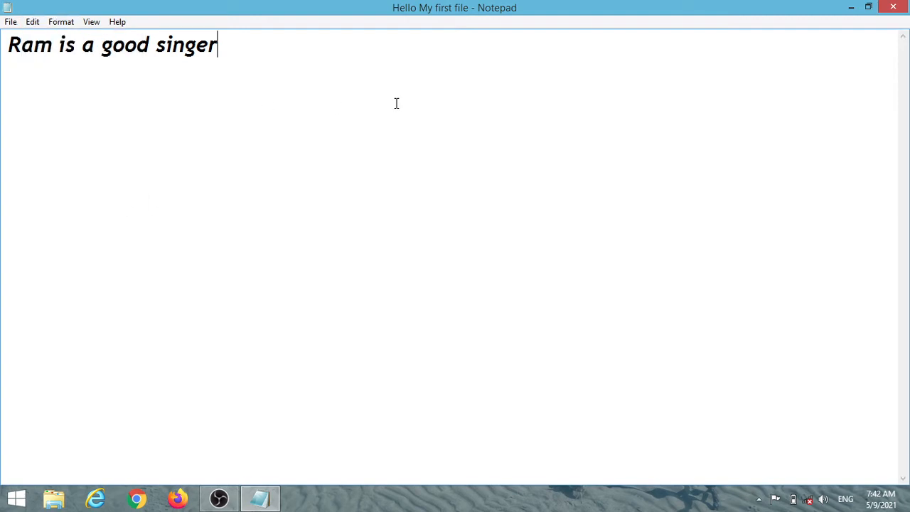
key("ctrl+z")
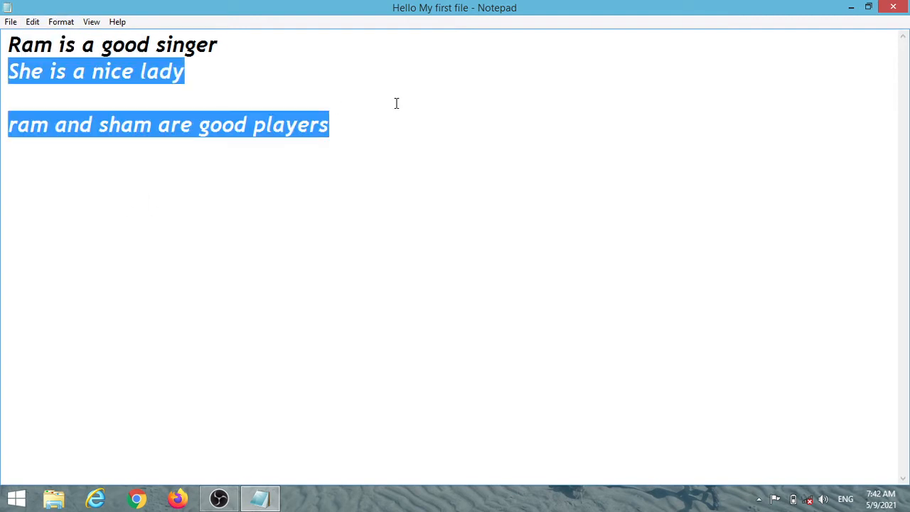
left_click(397, 103)
left_click(32, 24)
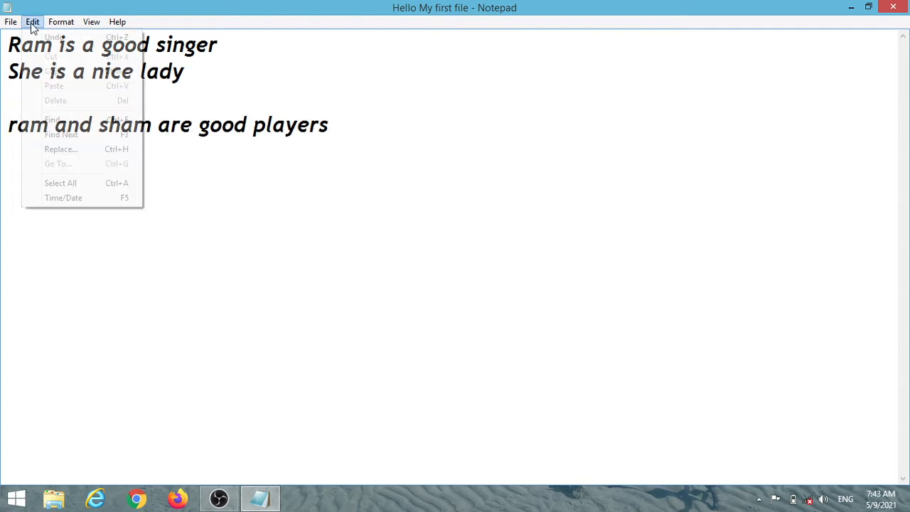
left_click(426, 103)
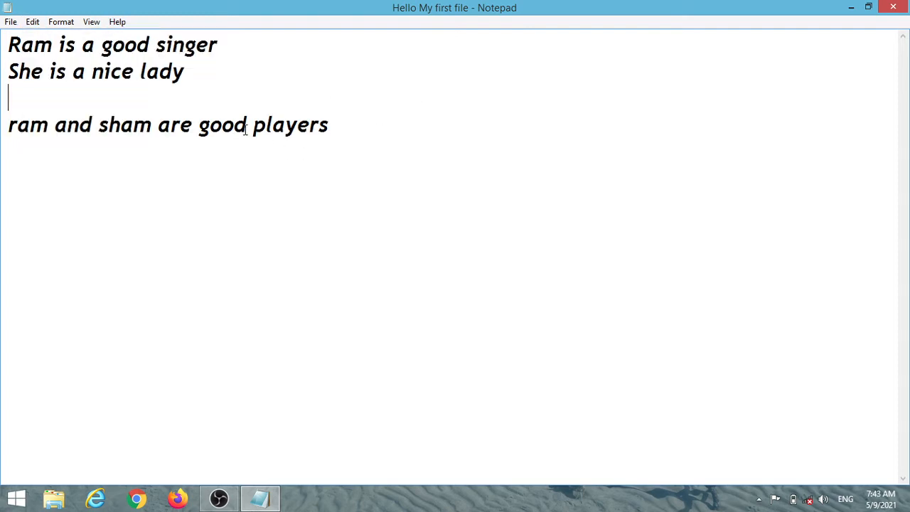
Cut "good" from the "ram and sham are good players" line and paste it below, leaving a blank line between.
left_click_drag(246, 128, 202, 132)
key("ctrl+c")
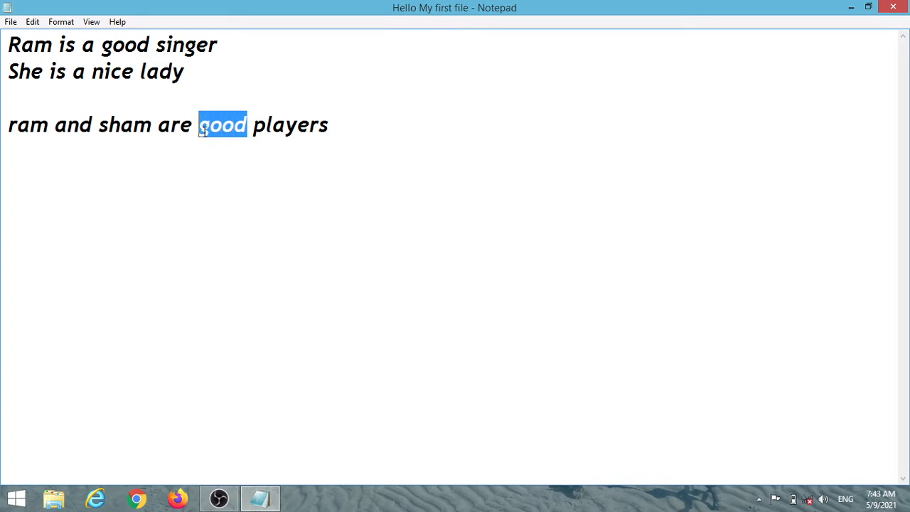
left_click(33, 22)
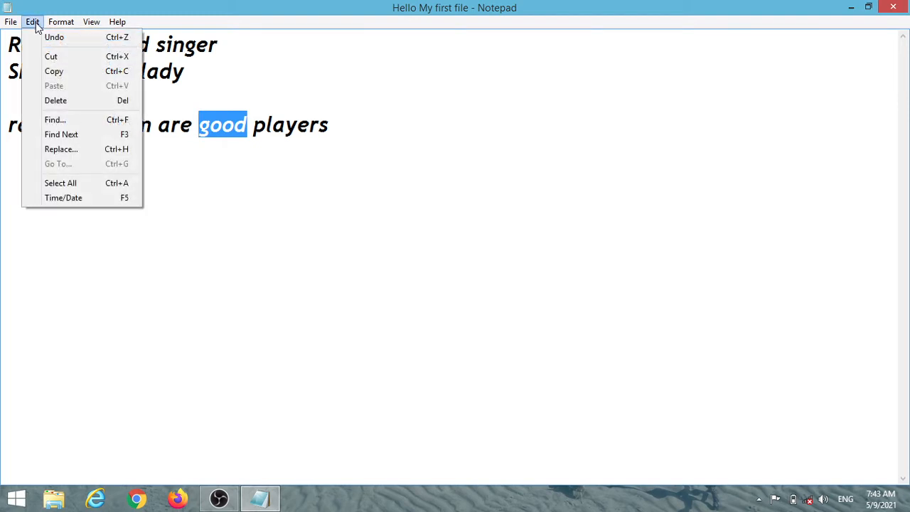
left_click(50, 56)
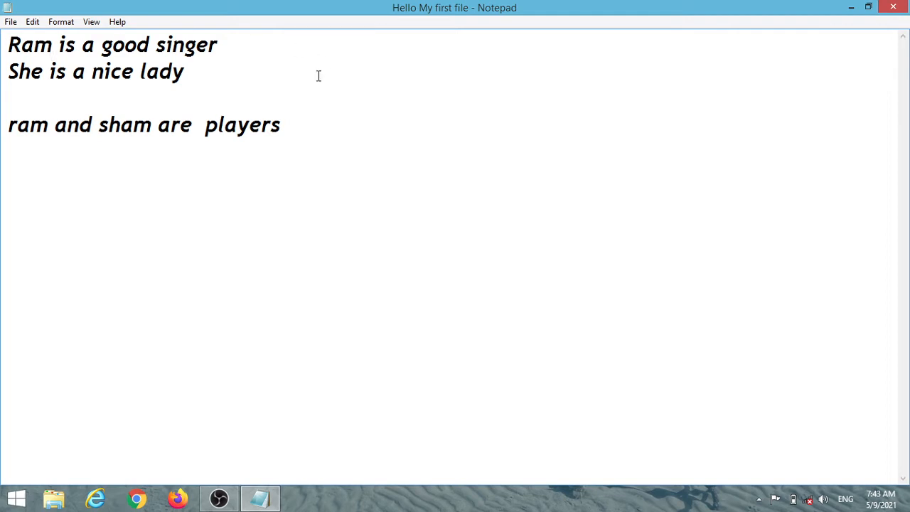
left_click(288, 147)
key("Return")
left_click(33, 24)
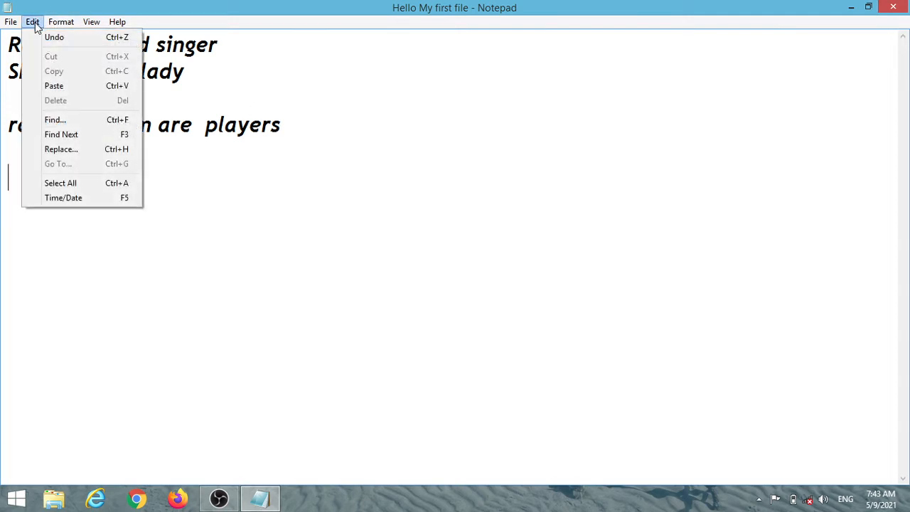
left_click(54, 86)
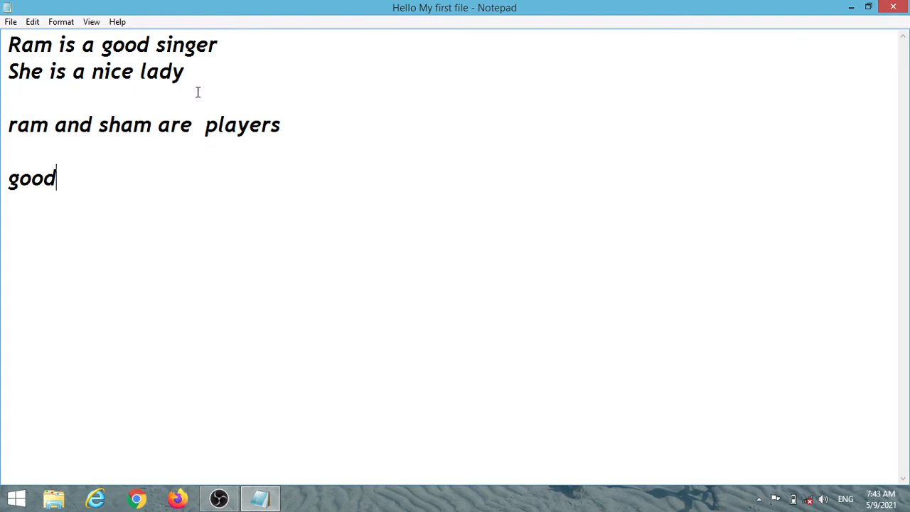
Copy "nice" from the "She is a nice lady" line and paste it after "good" on the last line.
left_click_drag(134, 71, 94, 73)
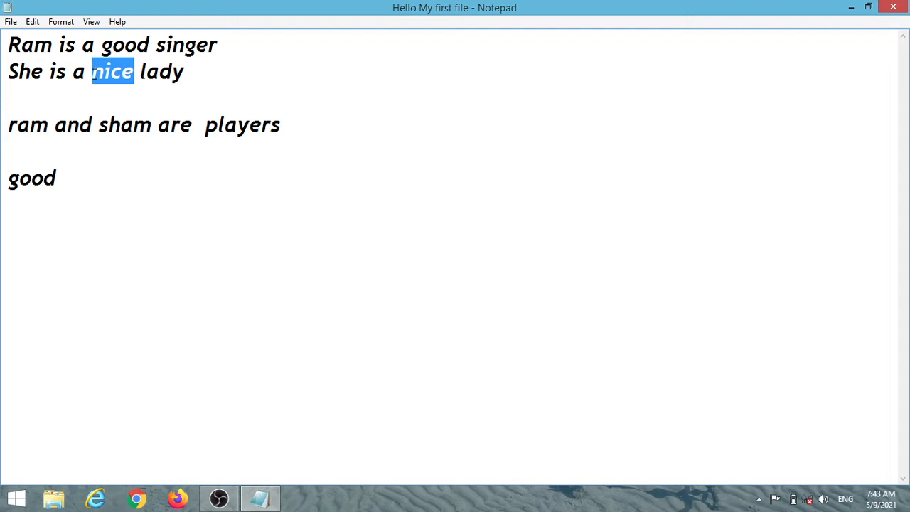
left_click(78, 179)
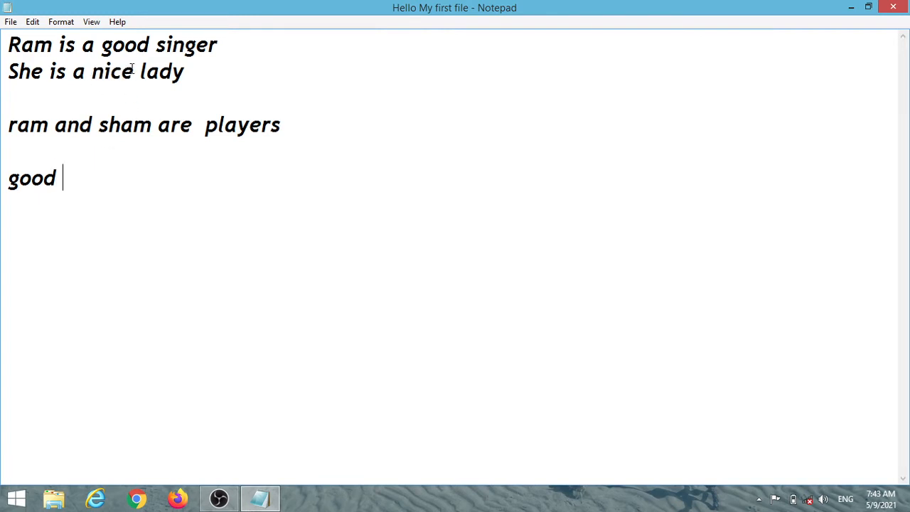
left_click_drag(132, 70, 95, 74)
key("ctrl+c")
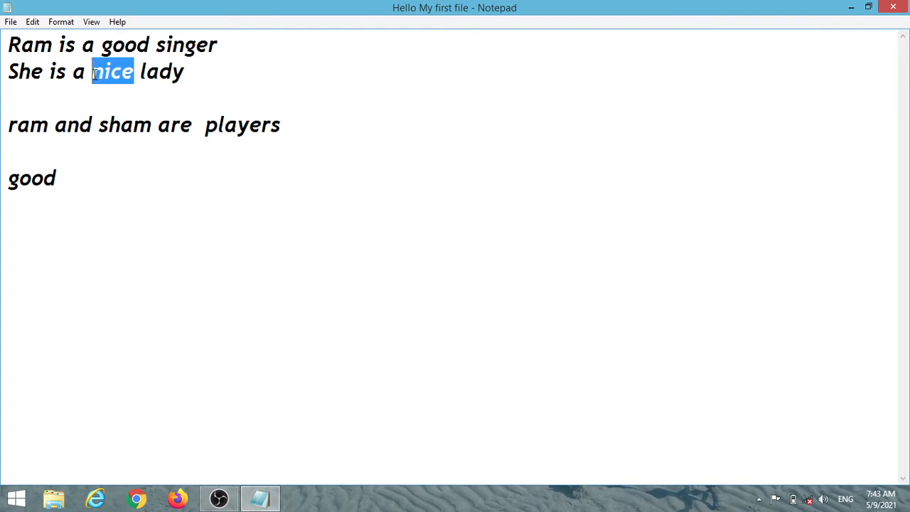
left_click(39, 25)
left_click(50, 71)
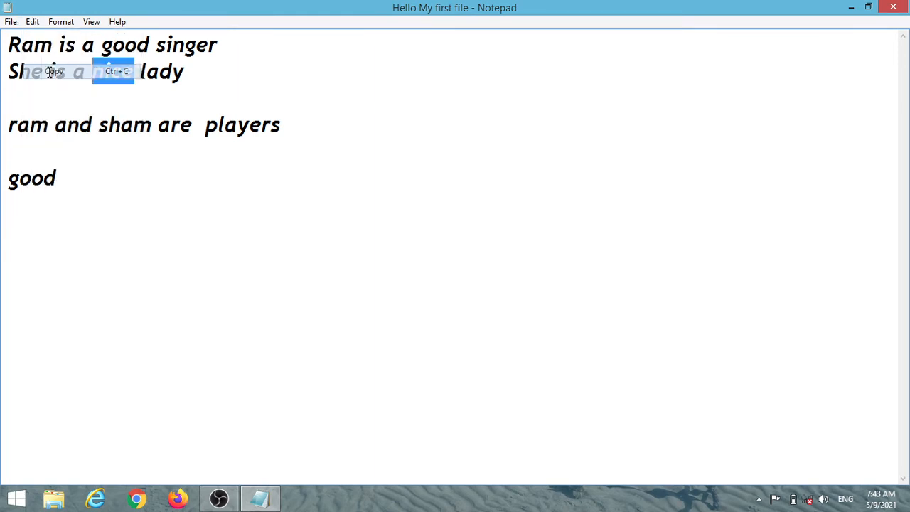
left_click(67, 180)
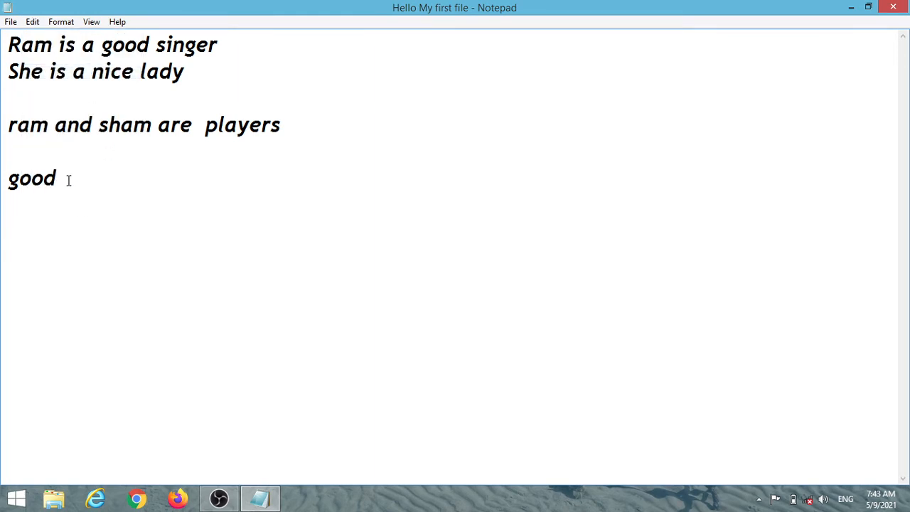
key("ctrl+v")
left_click_drag(134, 71, 105, 72)
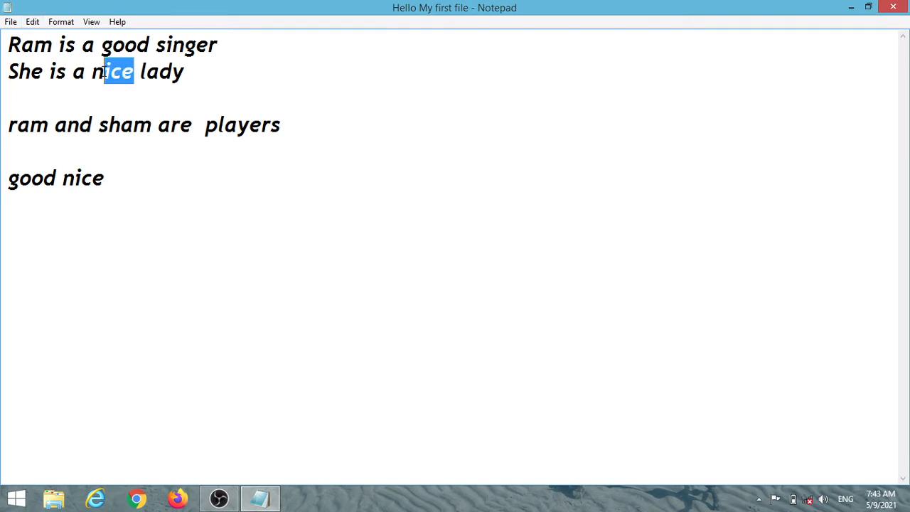
left_click(117, 179)
Delete the word "nice" from the last line using the Delete command.
left_click(36, 27)
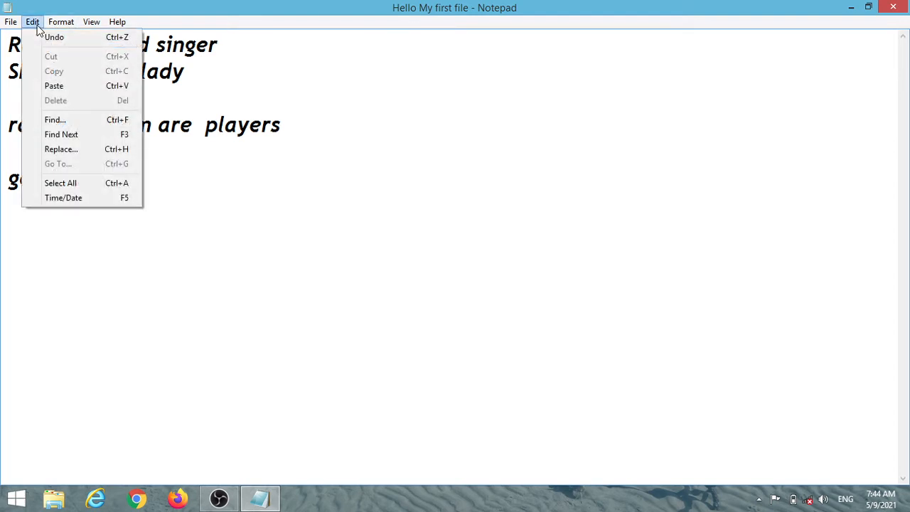
left_click(213, 206)
left_click_drag(114, 178, 64, 177)
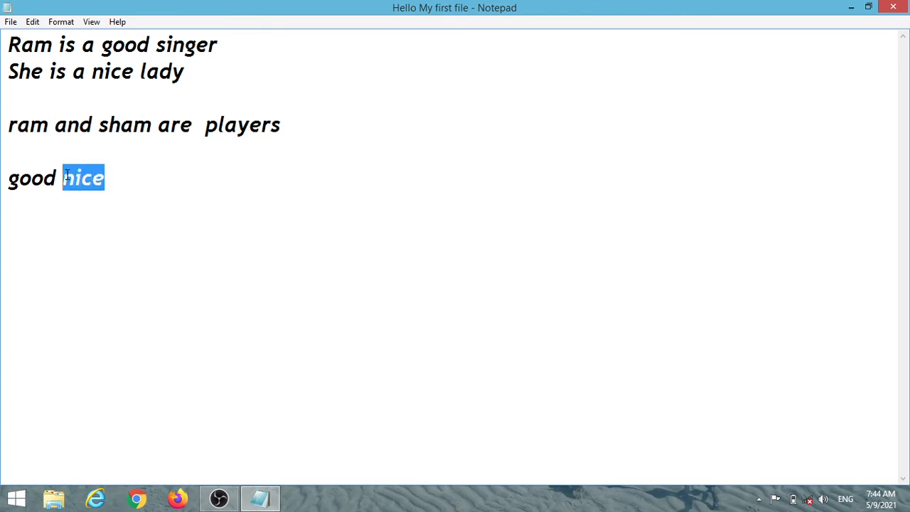
left_click(33, 21)
mouse_move(61, 21)
mouse_move(33, 22)
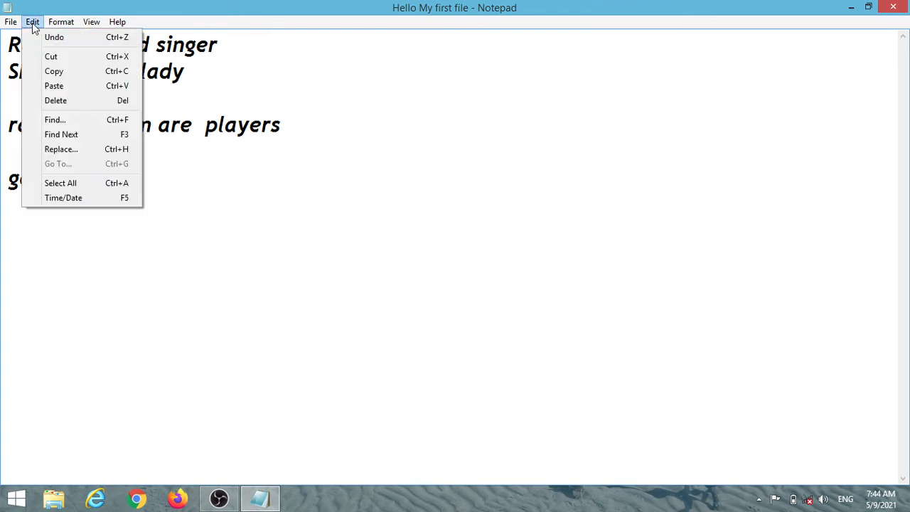
left_click(46, 104)
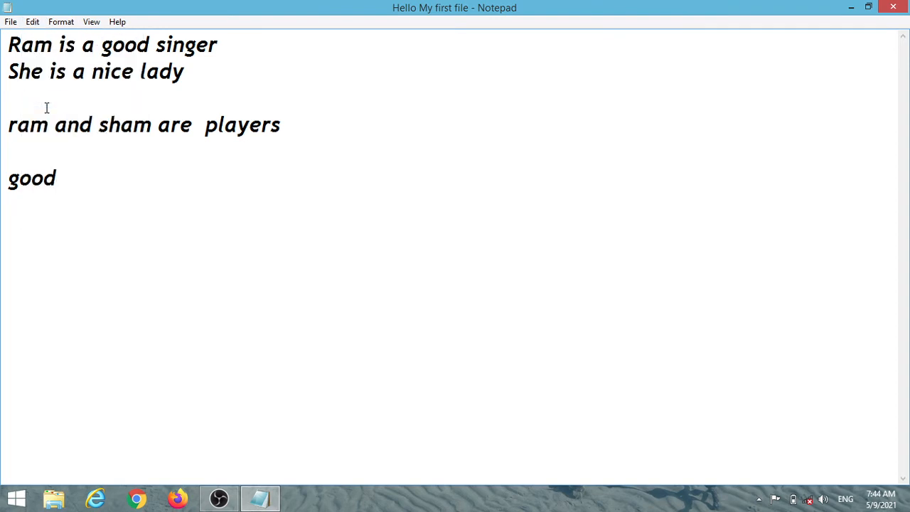
Search for "good" downward from the end of the last line.
left_click(33, 25)
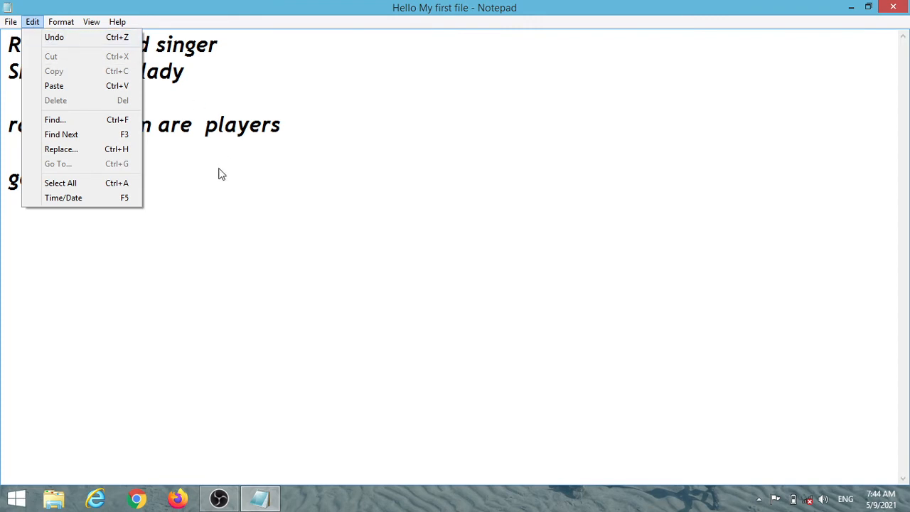
left_click(188, 199)
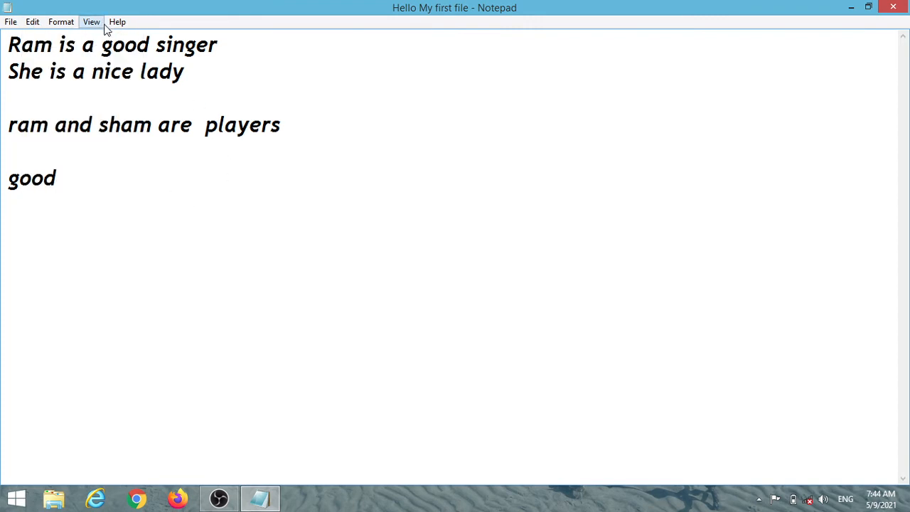
left_click(41, 24)
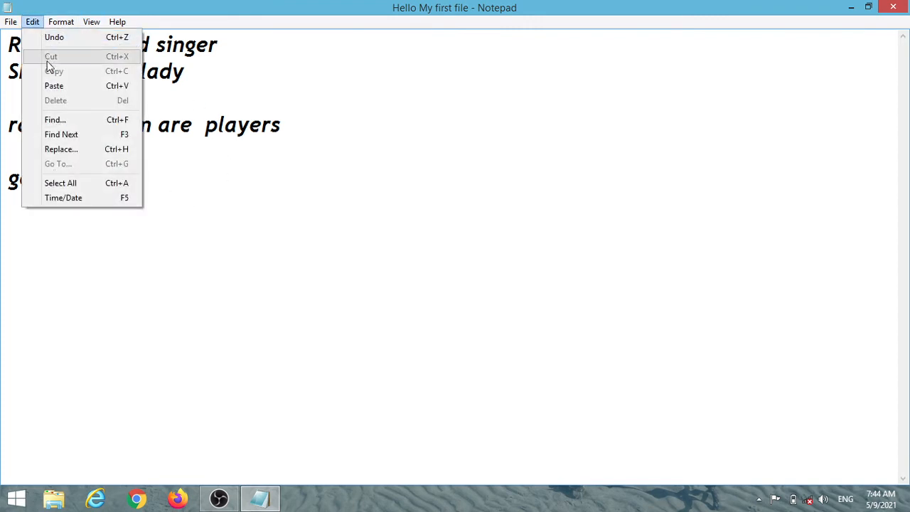
left_click(76, 122)
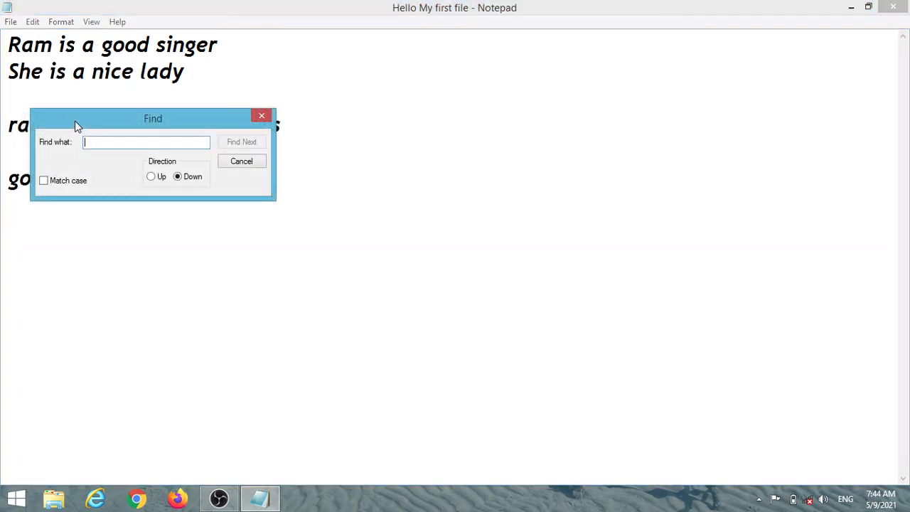
type("good")
left_click(244, 145)
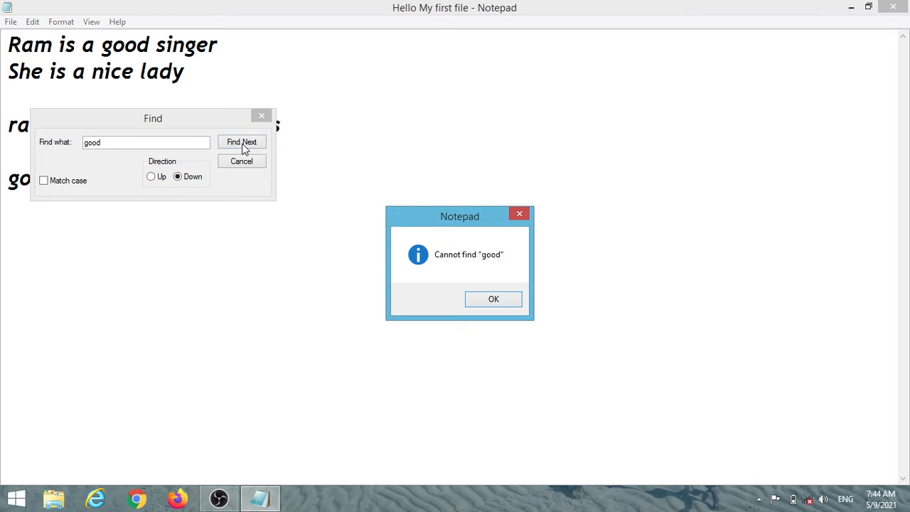
left_click(501, 299)
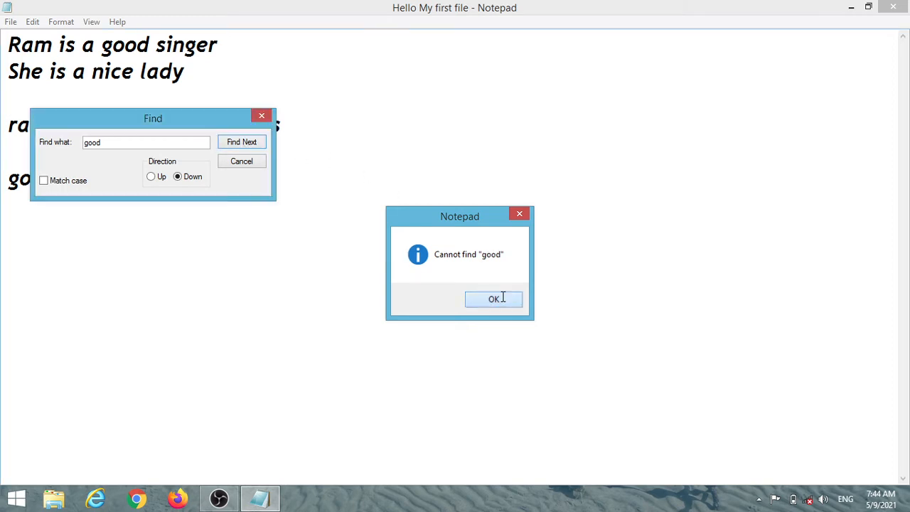
Change the search direction to Up and step through all occurrences of "good" up to the start of the document.
left_click(151, 178)
left_click(240, 144)
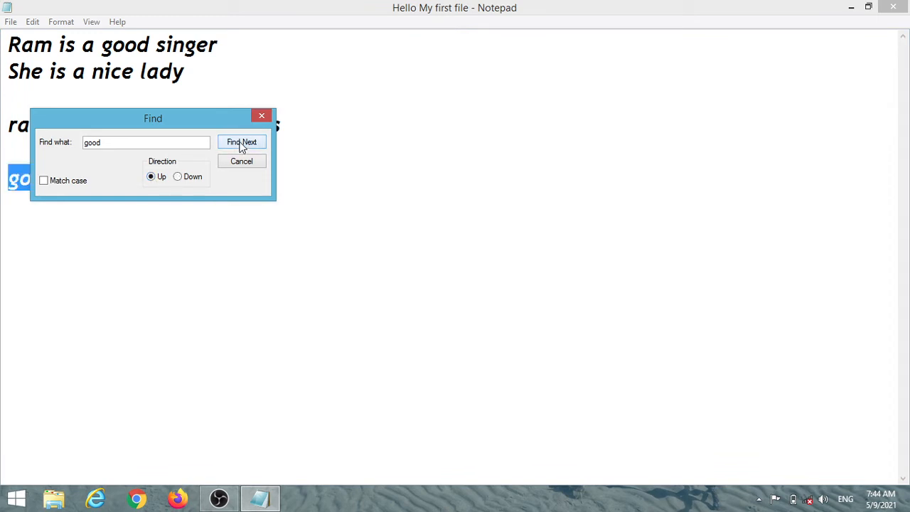
left_click(242, 145)
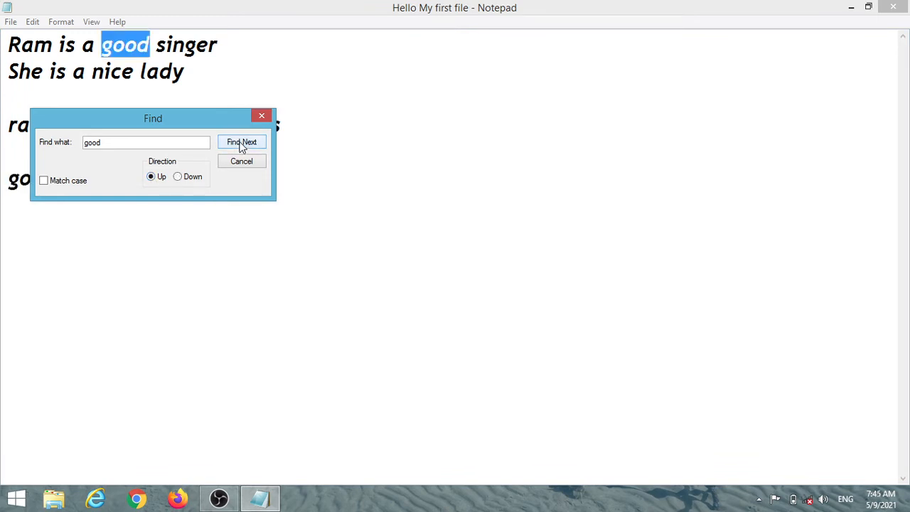
left_click_drag(137, 115, 345, 187)
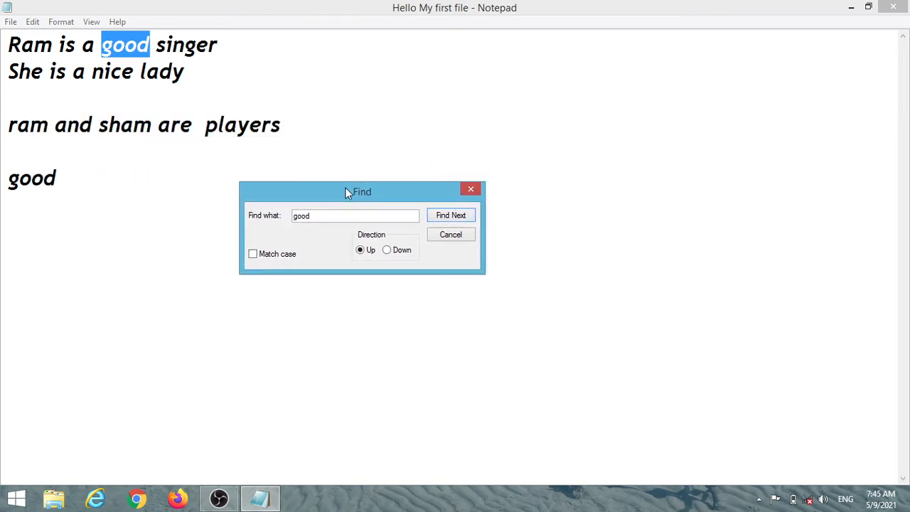
left_click(455, 220)
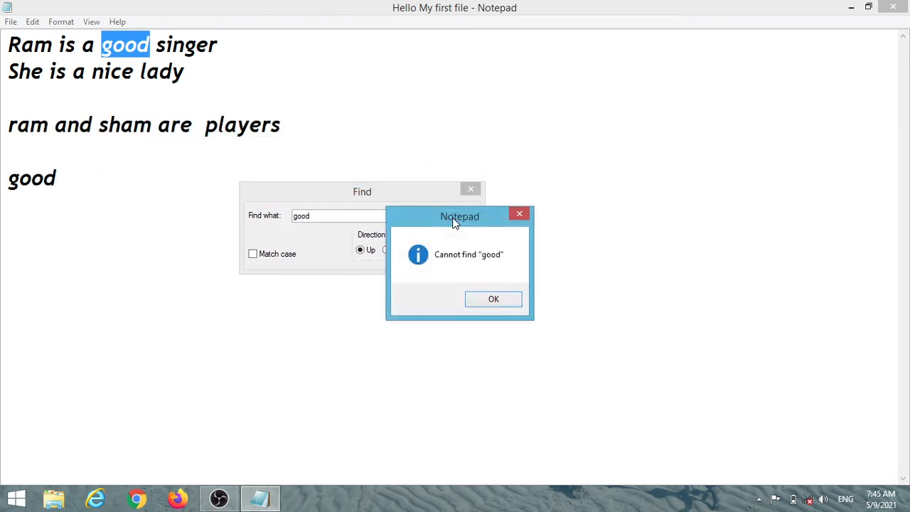
left_click(493, 306)
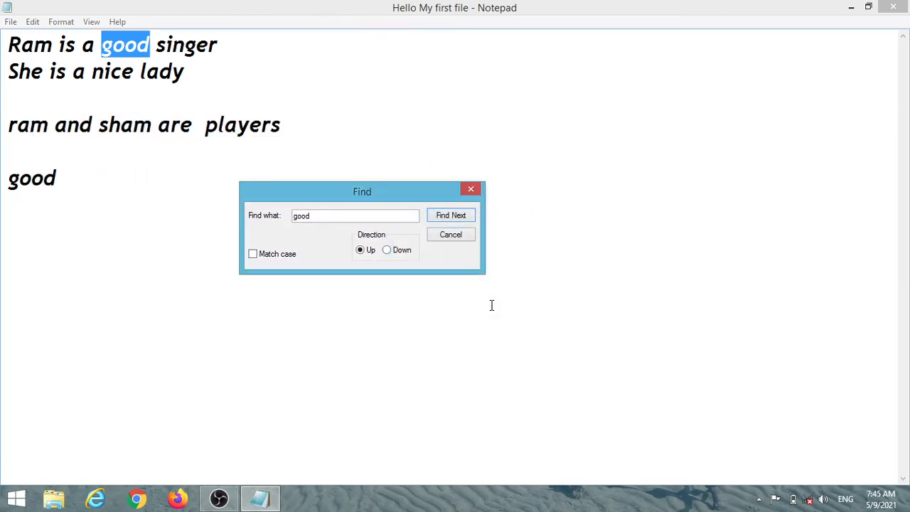
Set the search direction back to Down, step through the remaining occurrences of "good", and close the search.
left_click(386, 250)
left_click(445, 218)
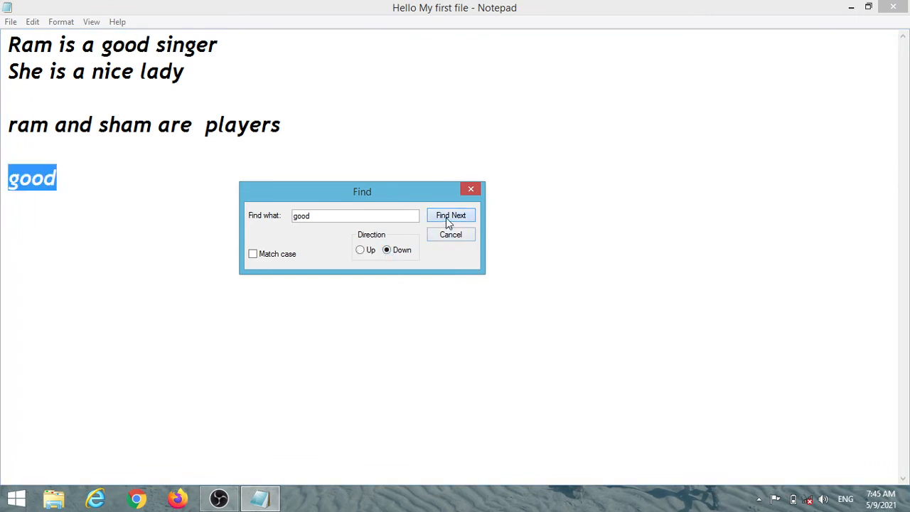
left_click(445, 217)
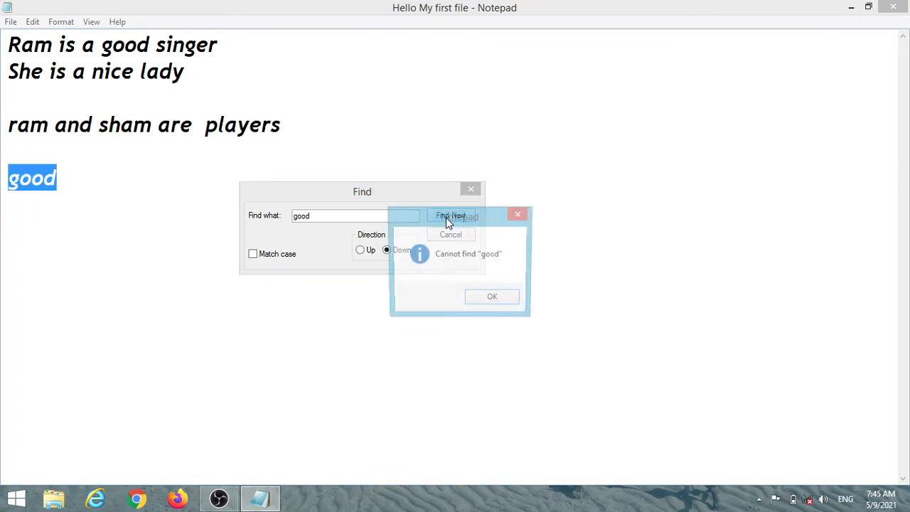
left_click(492, 300)
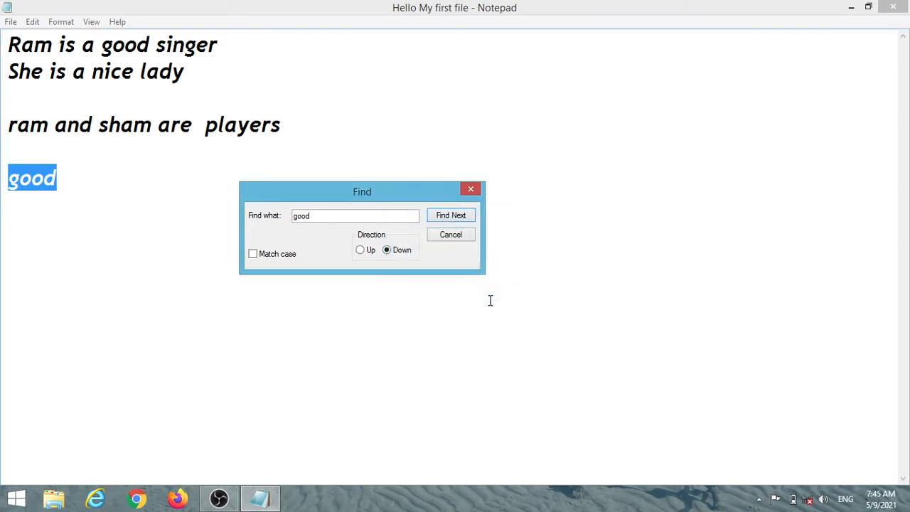
left_click(470, 190)
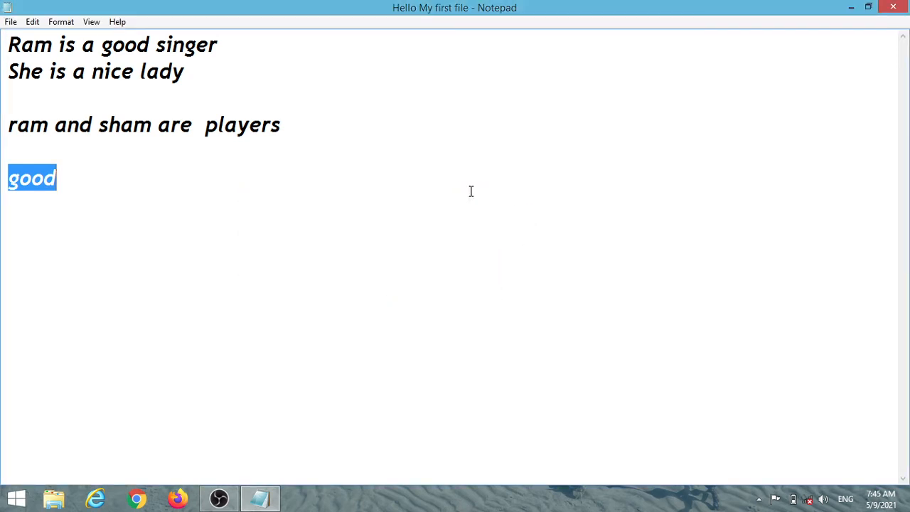
Replace the selected "good" on the last line with "bad" using the Replace command.
left_click(34, 22)
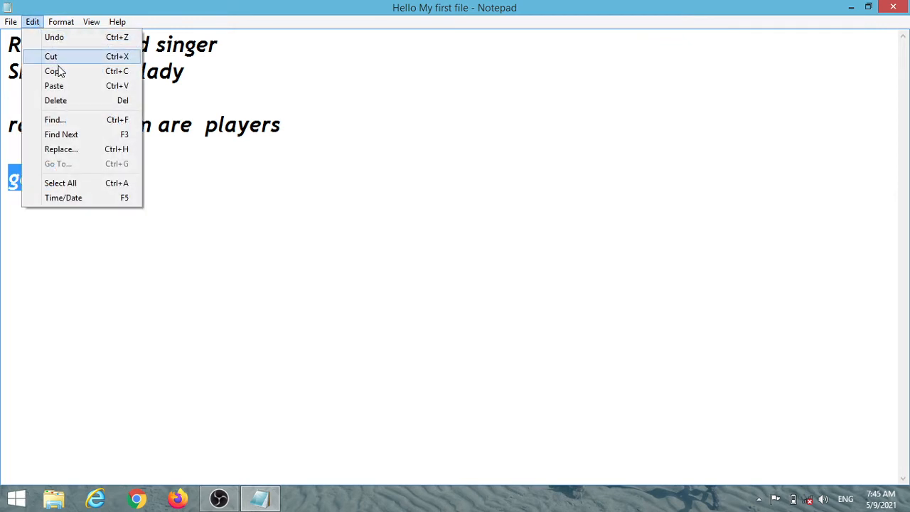
left_click(62, 149)
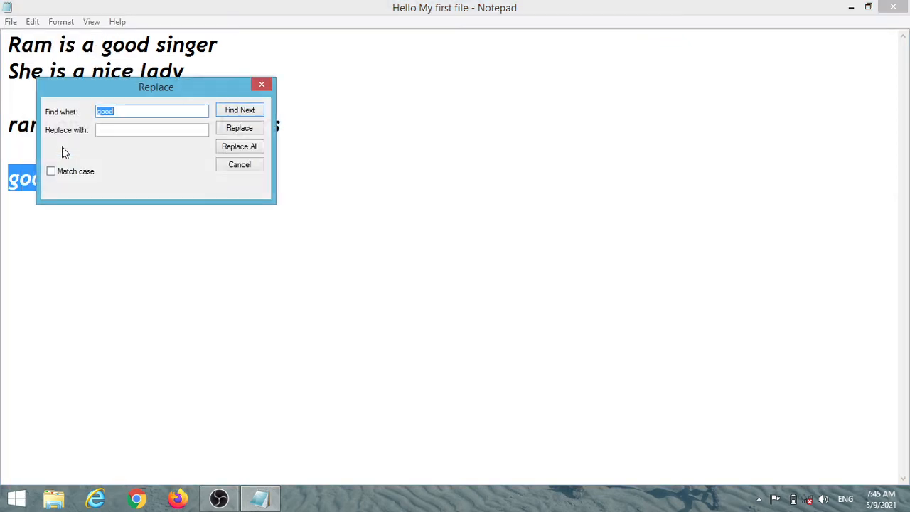
left_click(138, 108)
left_click(126, 130)
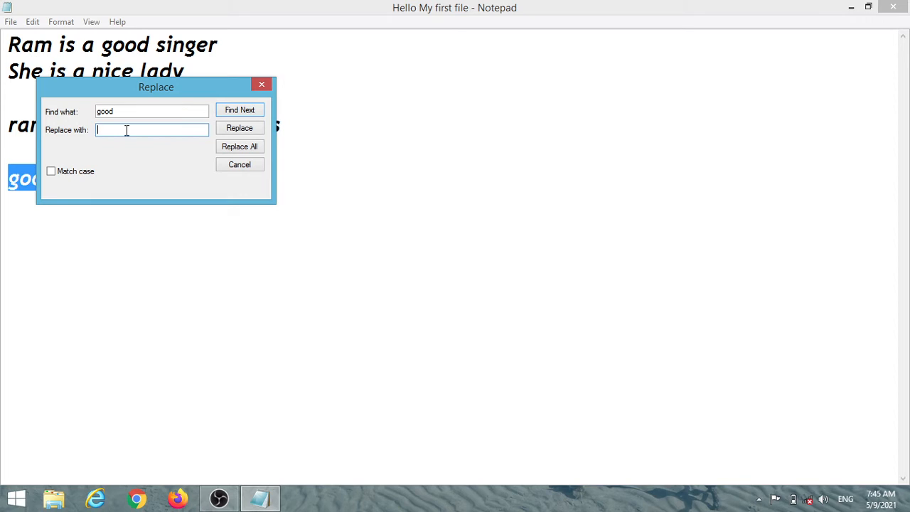
type("bad")
left_click_drag(155, 87, 386, 110)
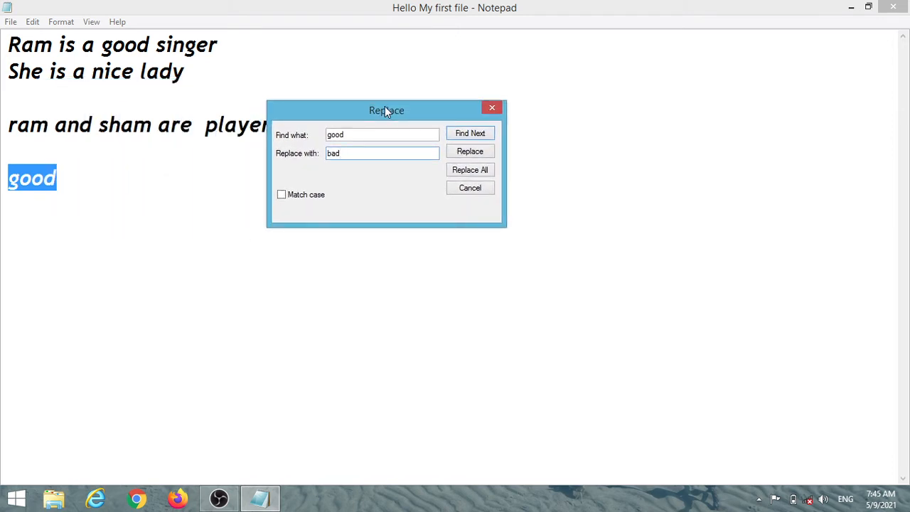
left_click(465, 152)
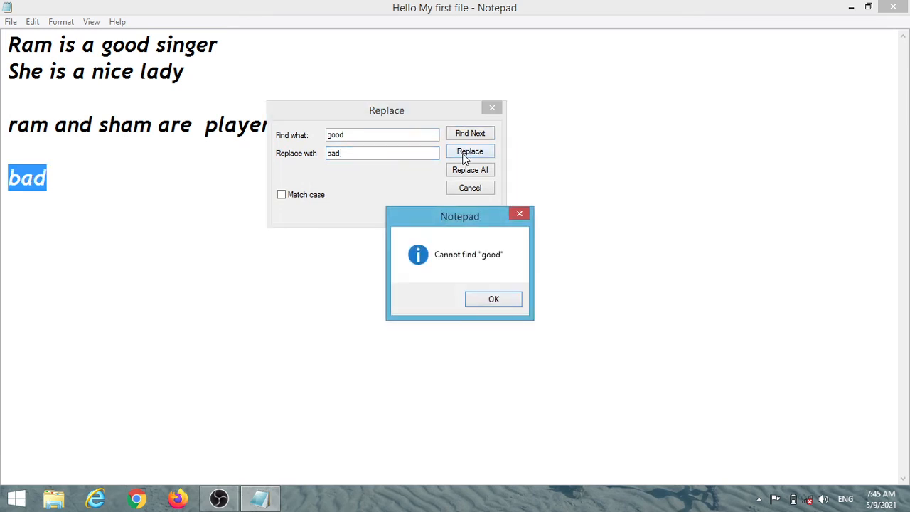
Try replacing another single "good" with "bad", dismiss the messages, and replace all occurrences of "good" with "bad".
left_click(478, 301)
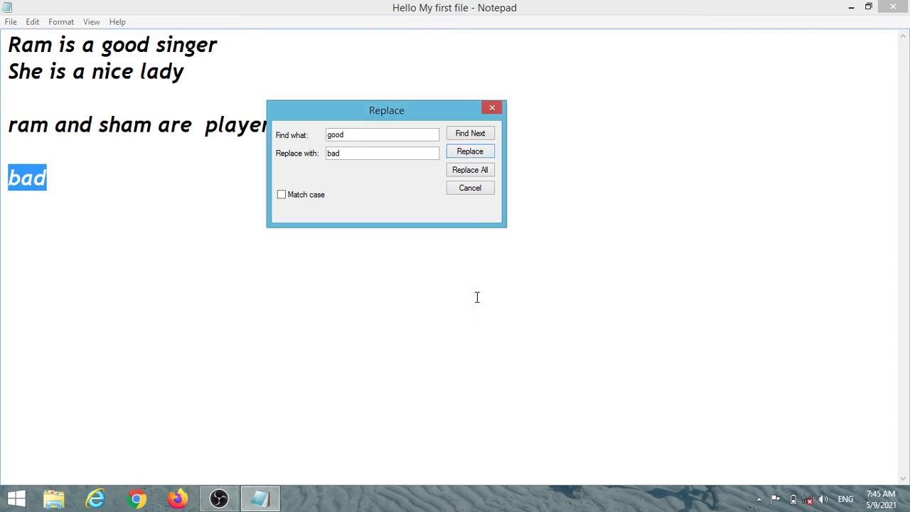
left_click(476, 152)
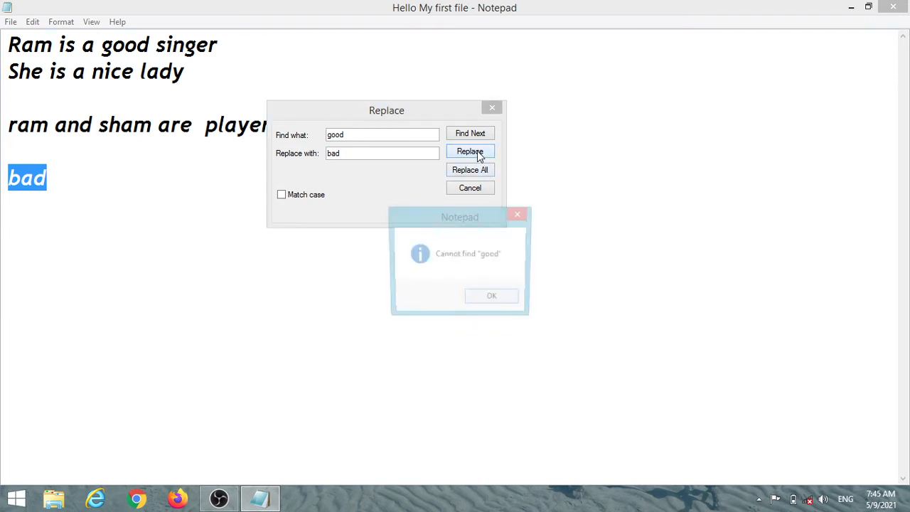
left_click(479, 301)
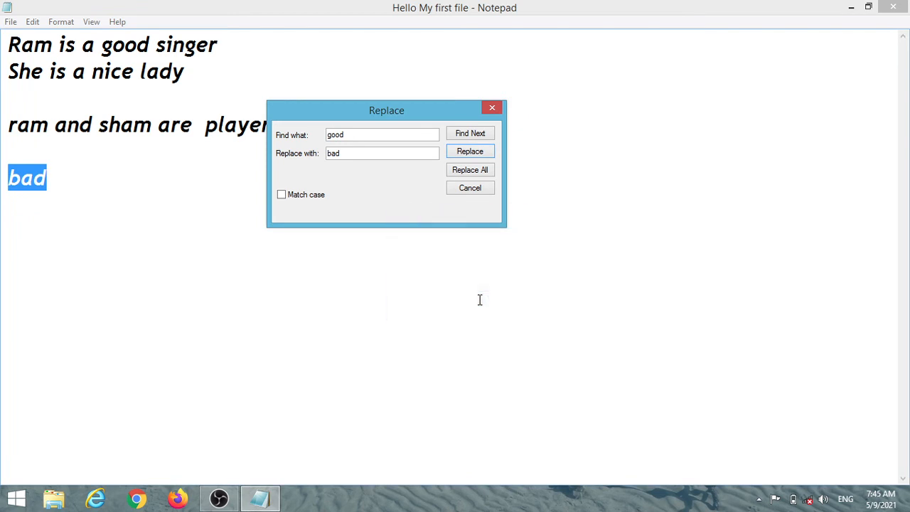
left_click(460, 176)
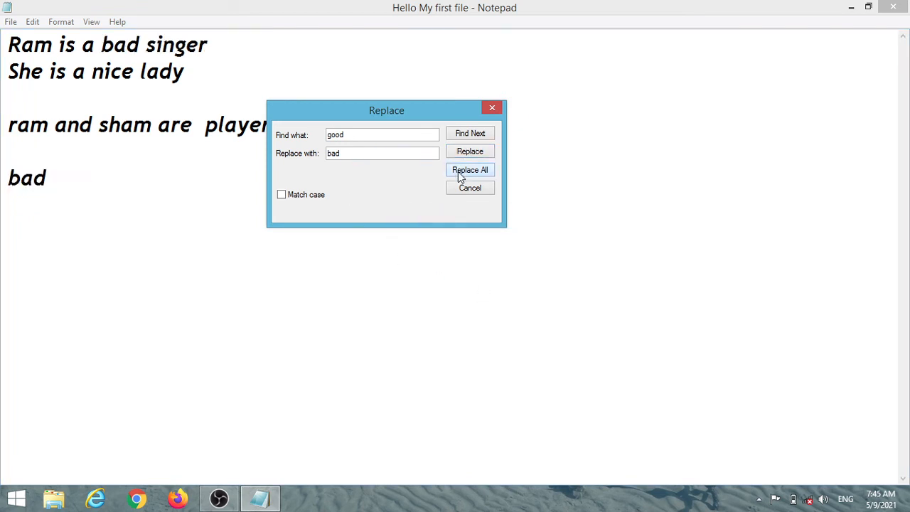
Replace all occurrences of "bad" with "good" throughout the document and close the Replace dialog.
left_click(346, 134)
left_click_drag(346, 135, 309, 138)
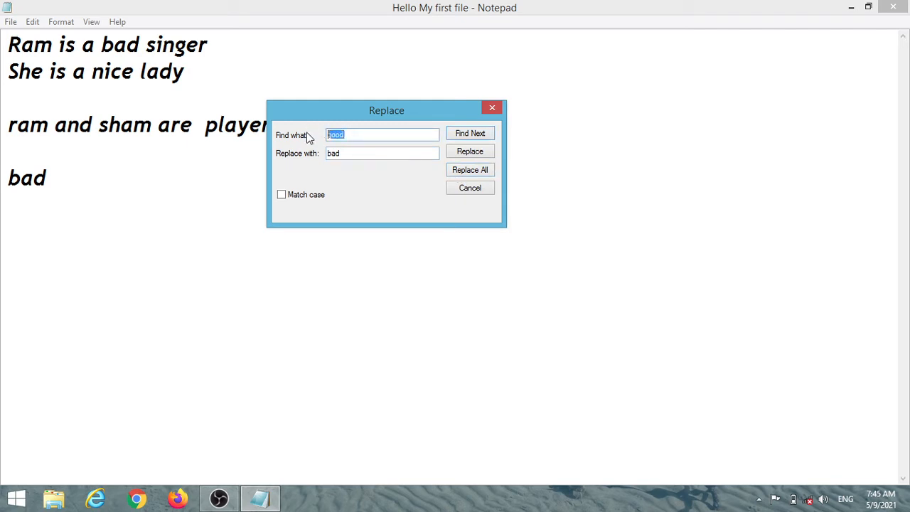
type("bad")
left_click_drag(359, 150, 282, 150)
type("goo")
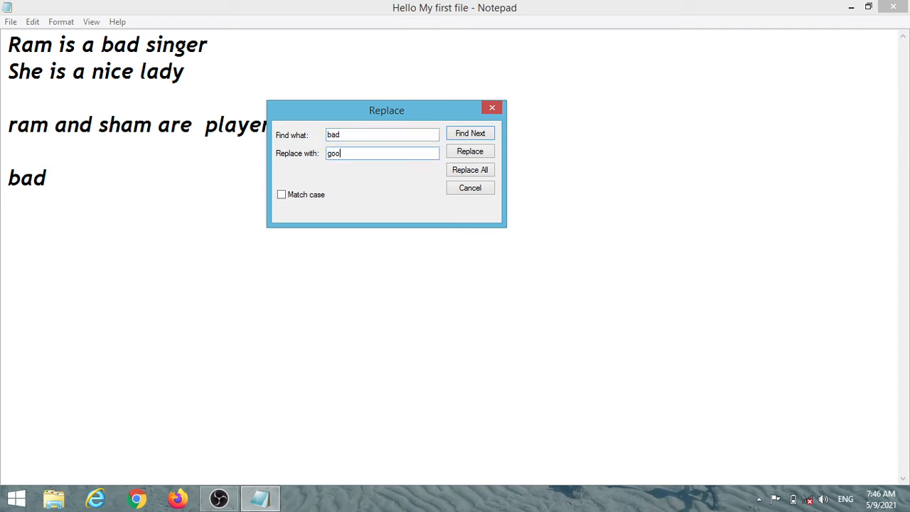
type("d")
left_click(458, 174)
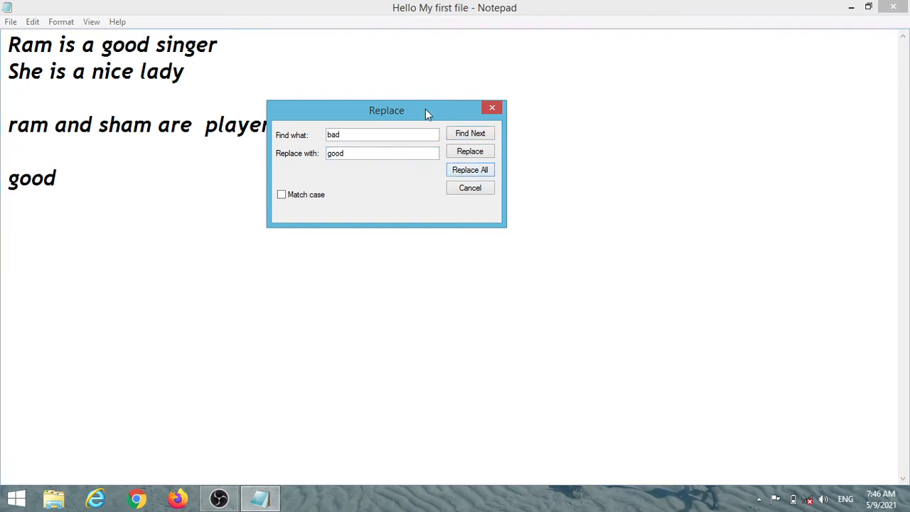
left_click(492, 109)
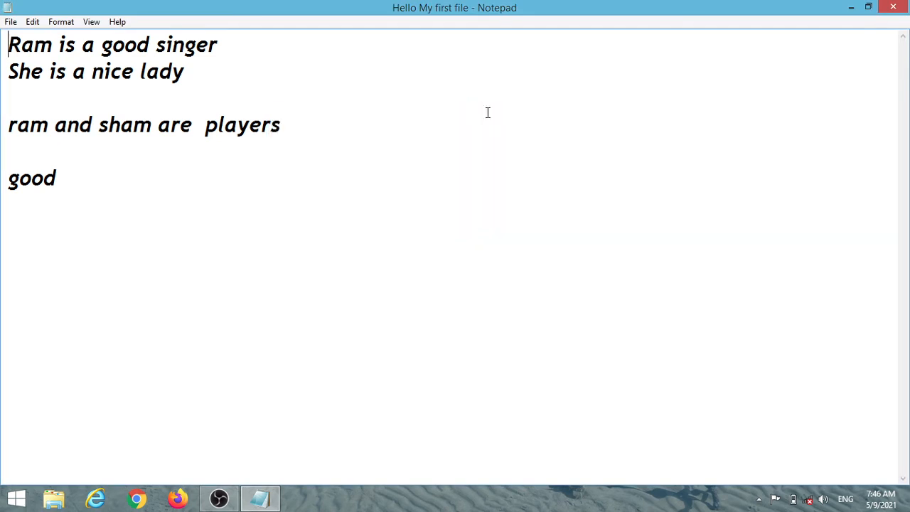
Select the entire text of the document with the Select All command.
left_click(35, 25)
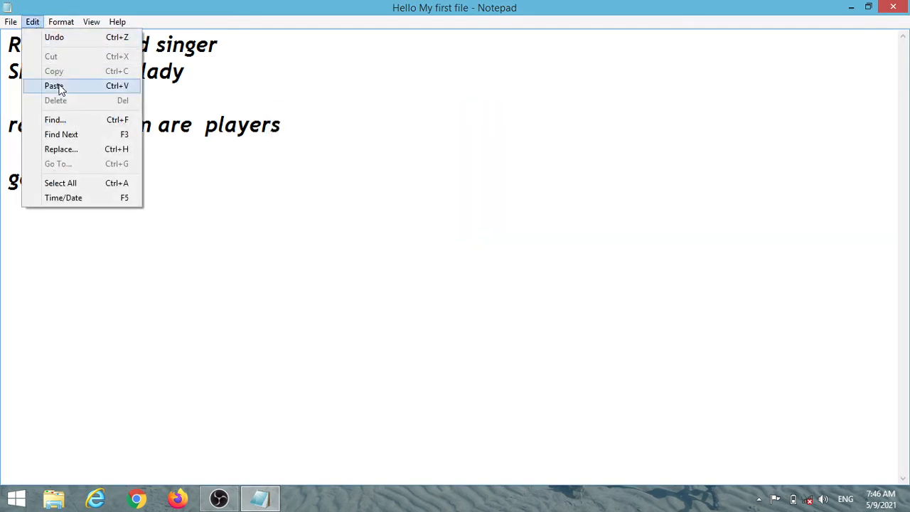
left_click(277, 174)
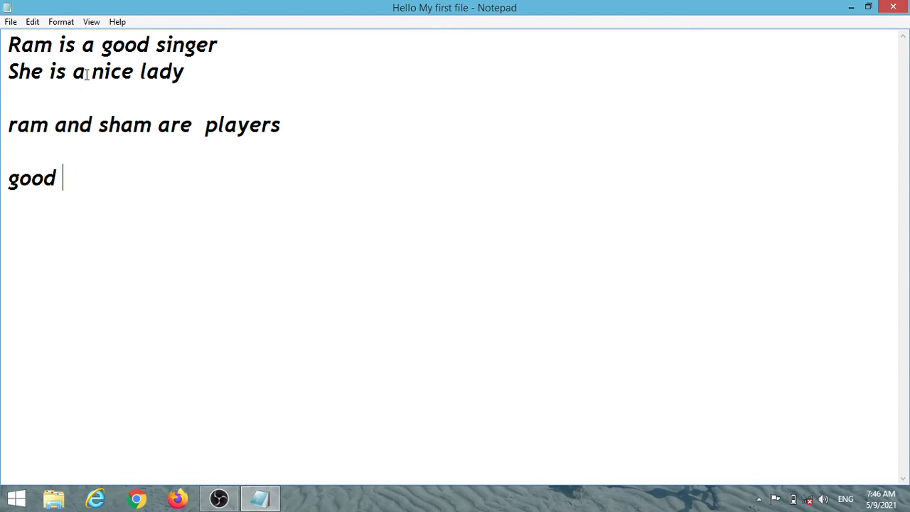
left_click(34, 25)
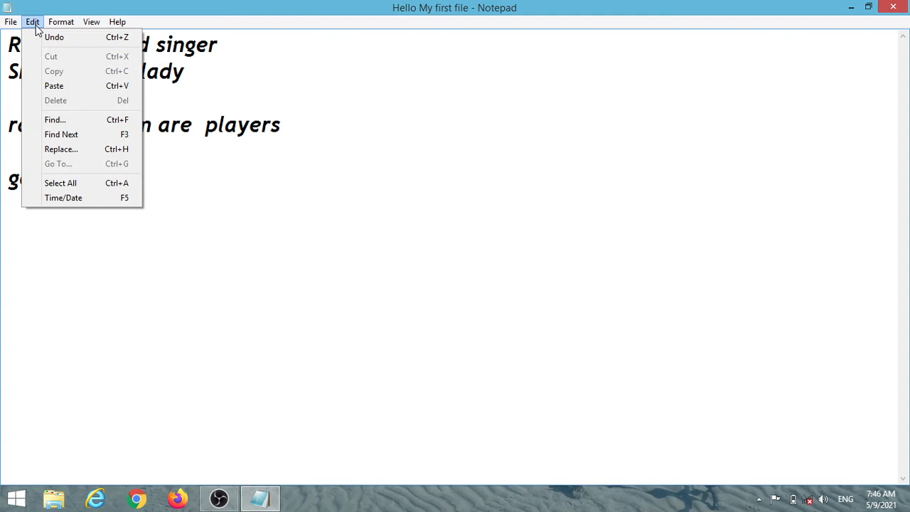
left_click(64, 183)
Insert the current time and date at the end of the "players" line, separated from the word by two spaces.
left_click(81, 188)
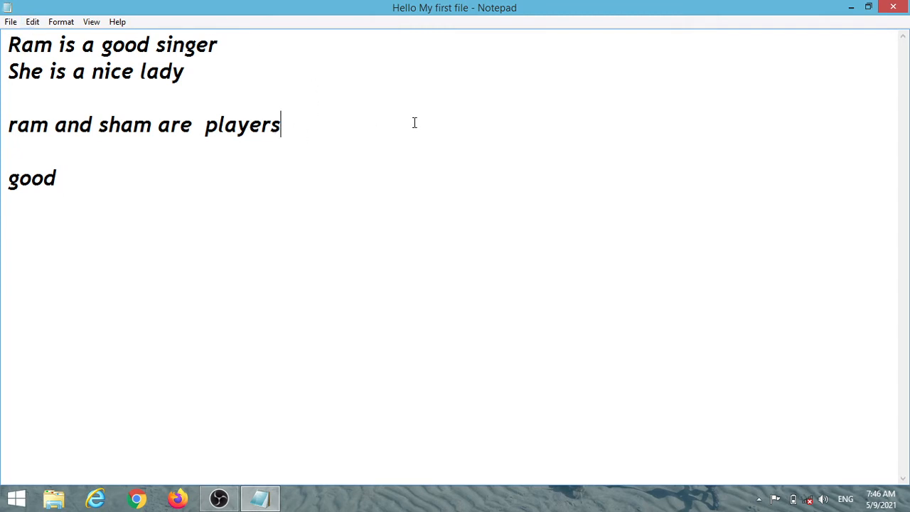
left_click(32, 24)
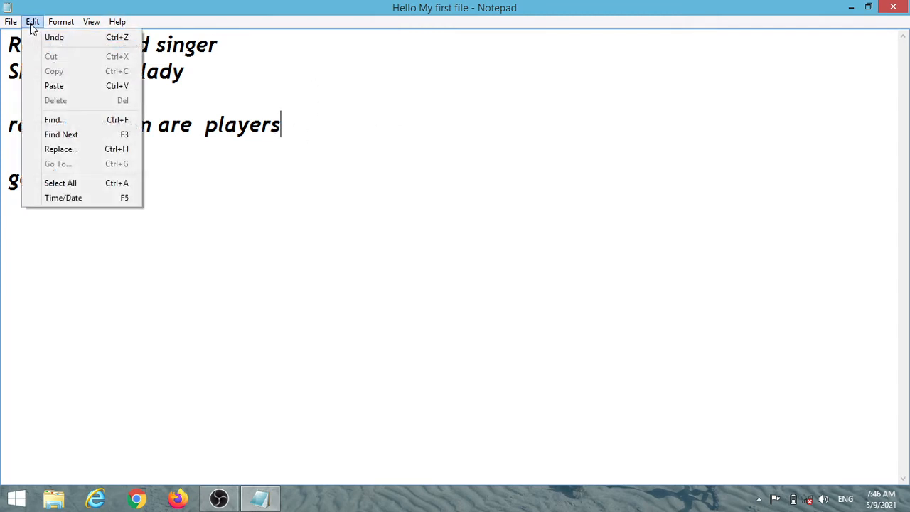
left_click(67, 199)
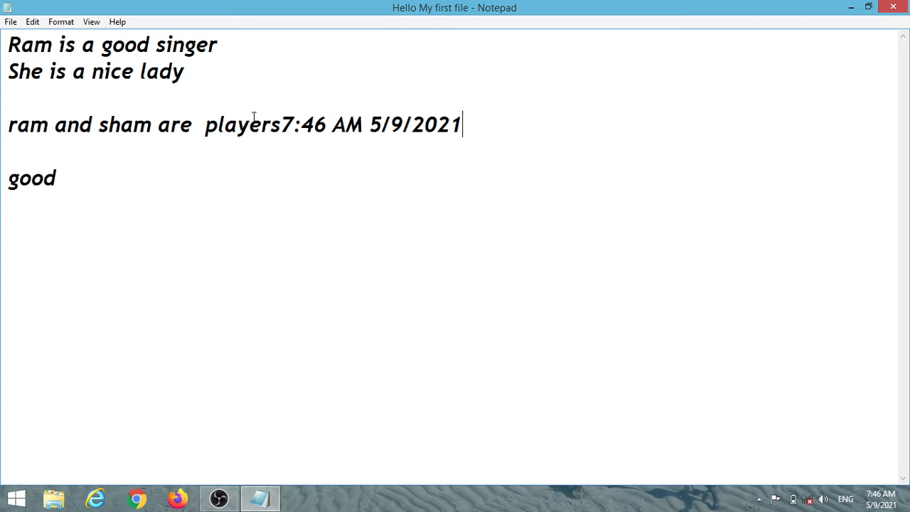
left_click(281, 124)
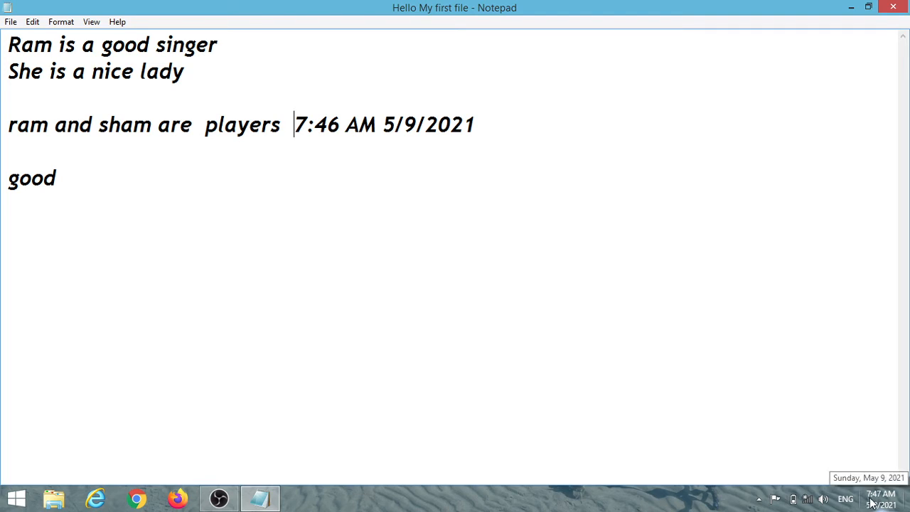
mouse_move(896, 509)
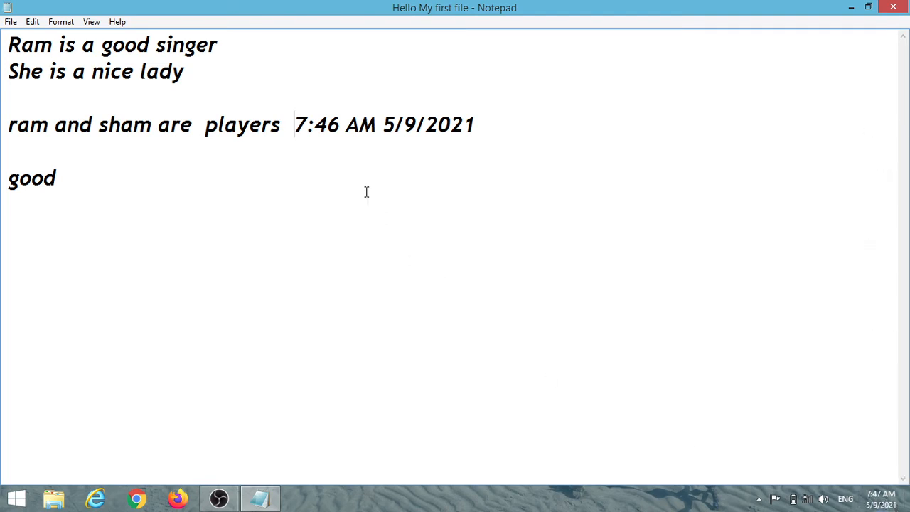
Add the text "she is a nice lady. she speak english very" after the date on the "players" line.
left_click(32, 23)
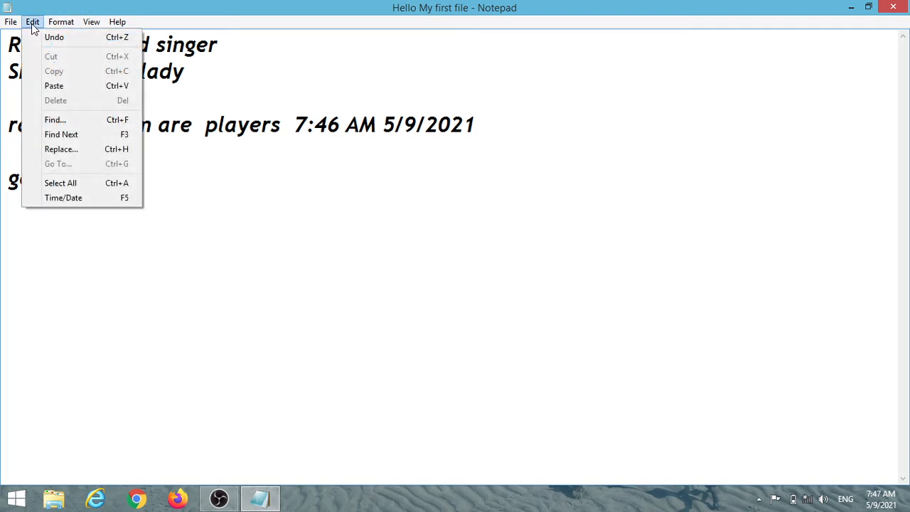
mouse_move(65, 27)
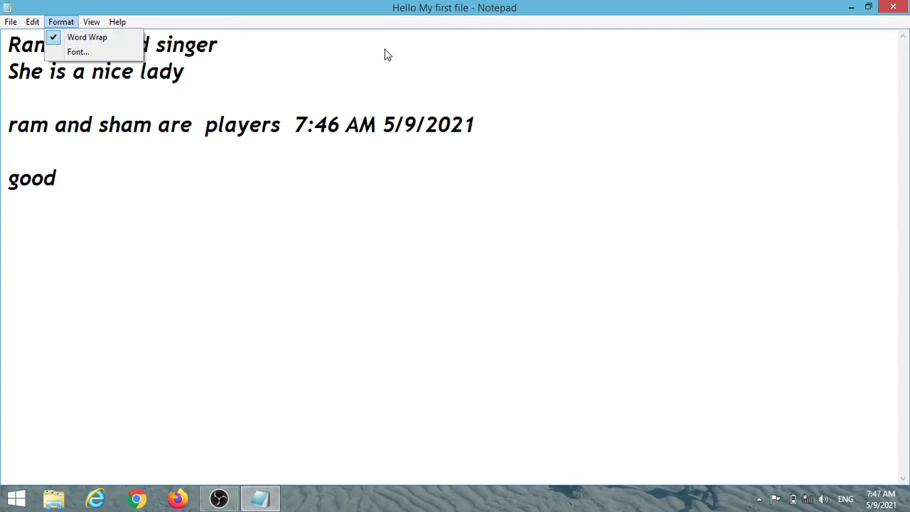
left_click(486, 128)
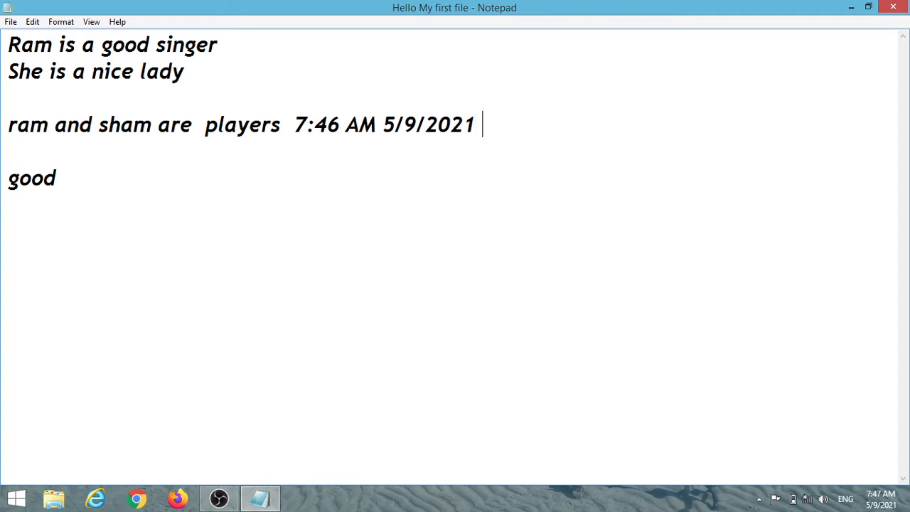
type("she is a ")
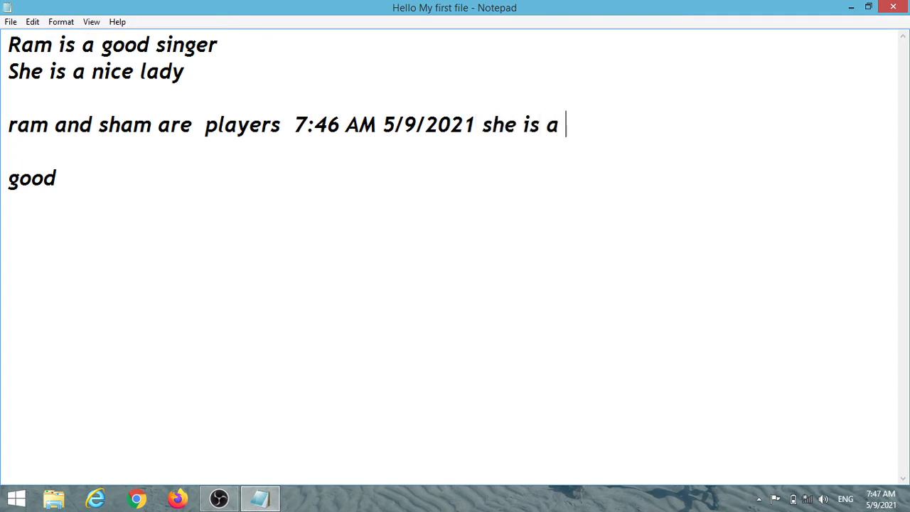
type("nice lady ")
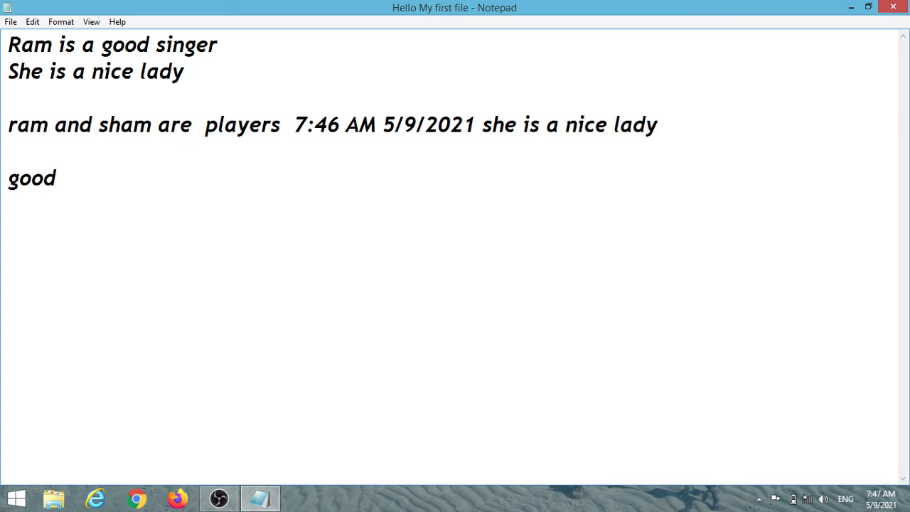
type(". she sp")
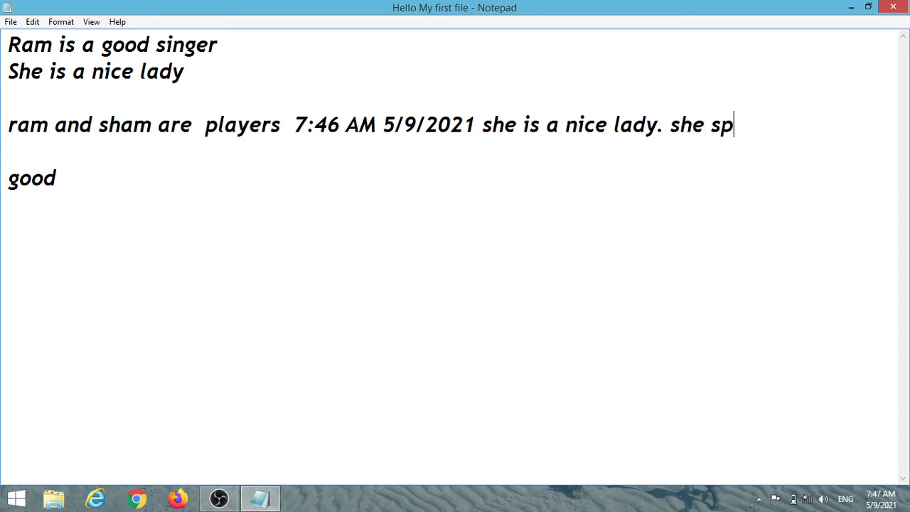
type("eak eng")
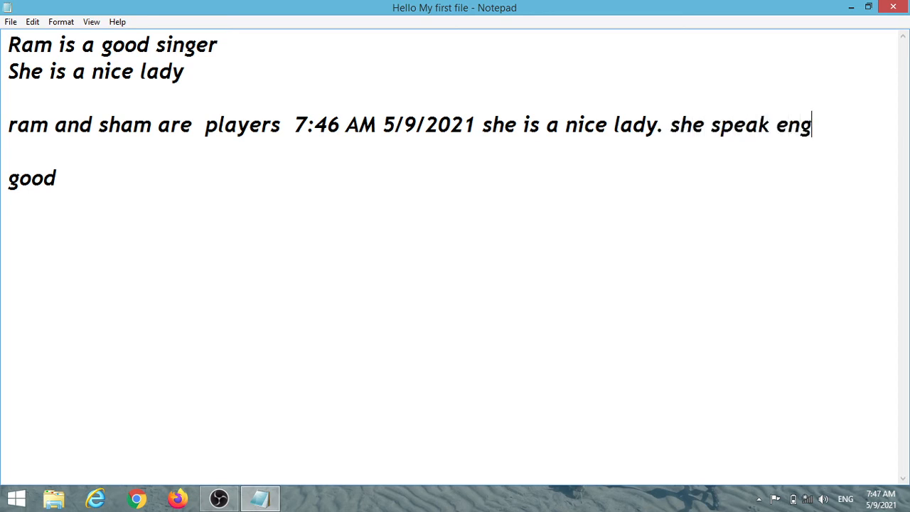
type("lsig")
key("BackSpace")
key("BackSpace")
key("BackSpace")
type("ish")
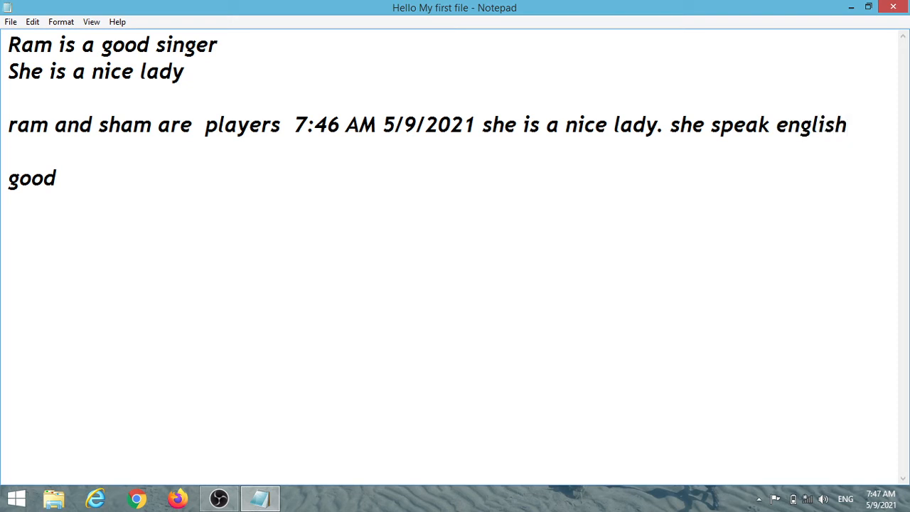
type(" very")
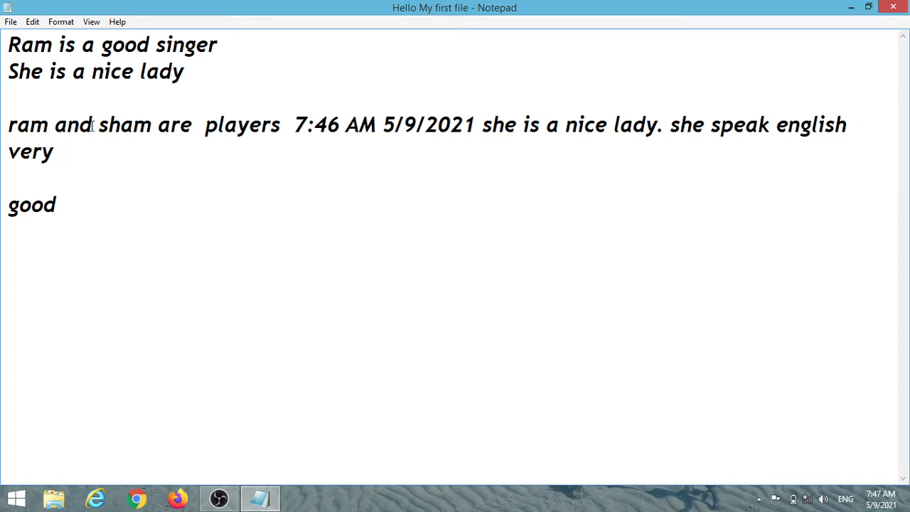
Turn Word Wrap off for the document and switch it back on.
left_click(63, 23)
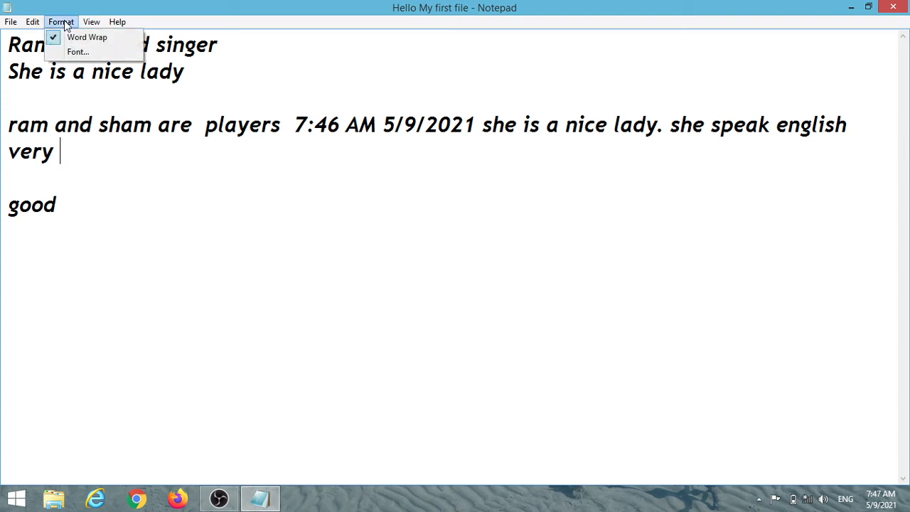
left_click(67, 37)
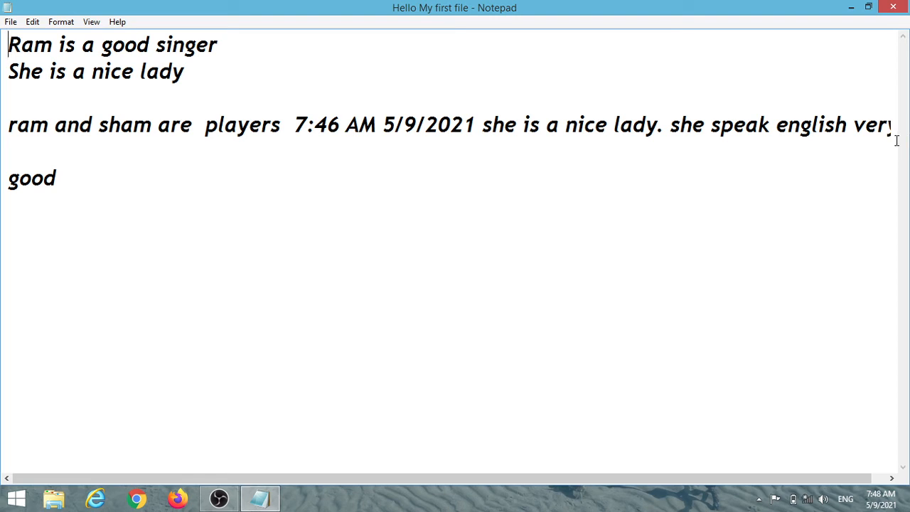
left_click(54, 22)
left_click(85, 37)
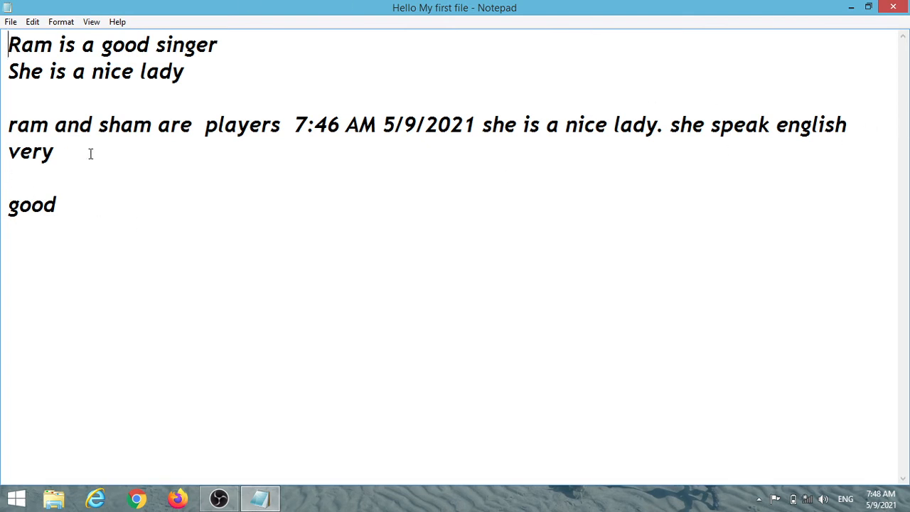
Preview the Wingdings 2, Franklin Gothic, Freestyle Script and French Script MT fonts for the document, and choose Franklin Gothic Book.
left_click(64, 25)
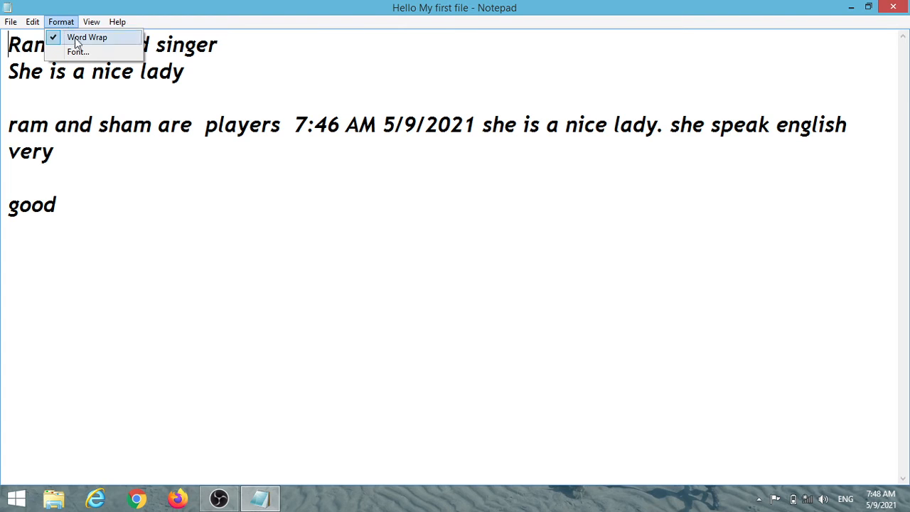
left_click(78, 53)
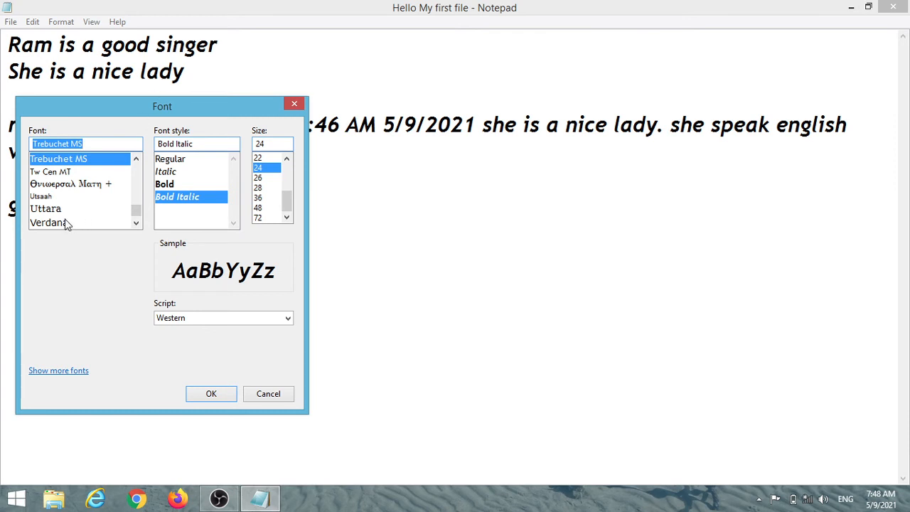
left_click_drag(138, 223, 137, 223)
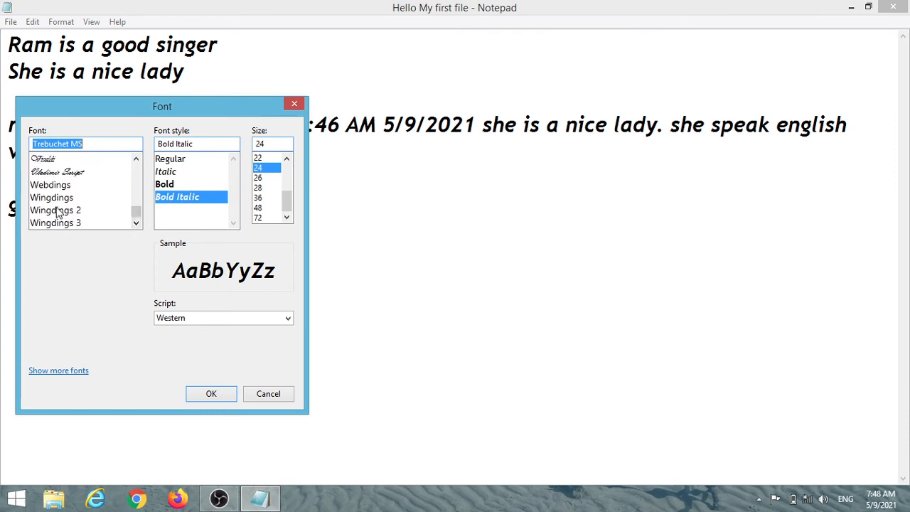
left_click(57, 212)
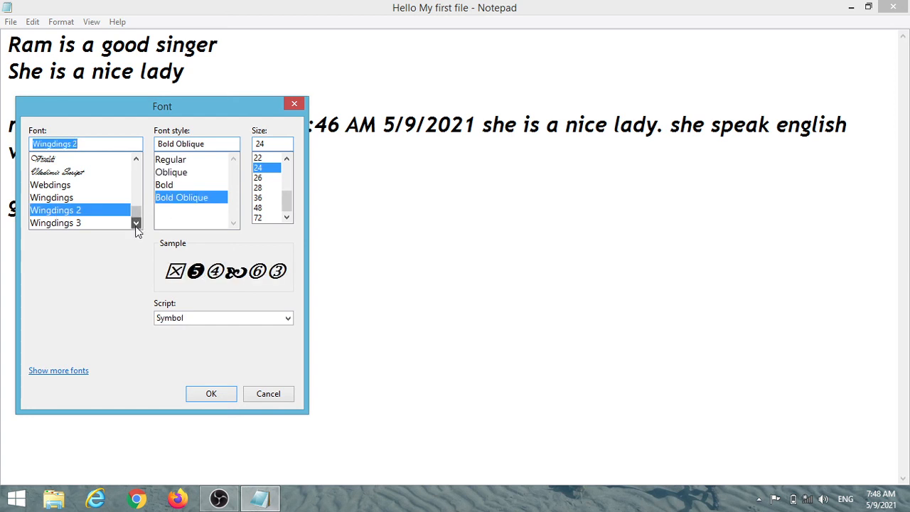
left_click_drag(136, 208, 136, 184)
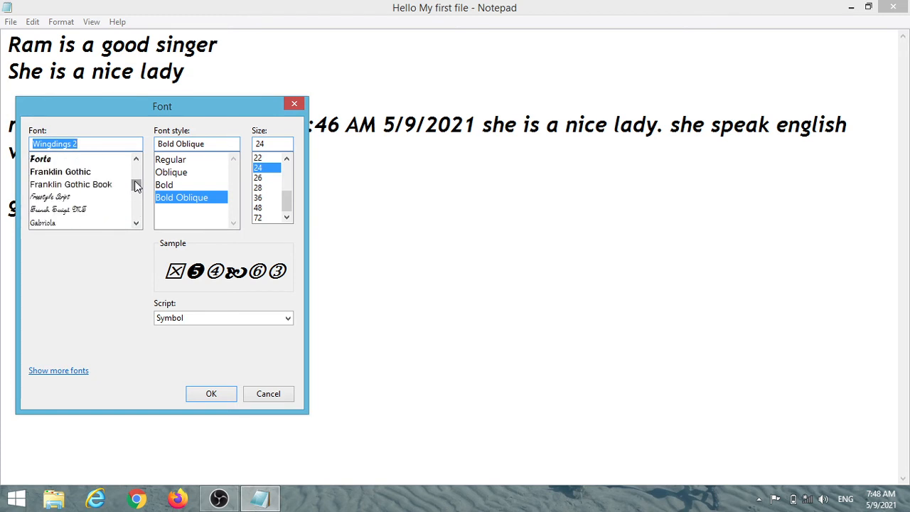
left_click(90, 173)
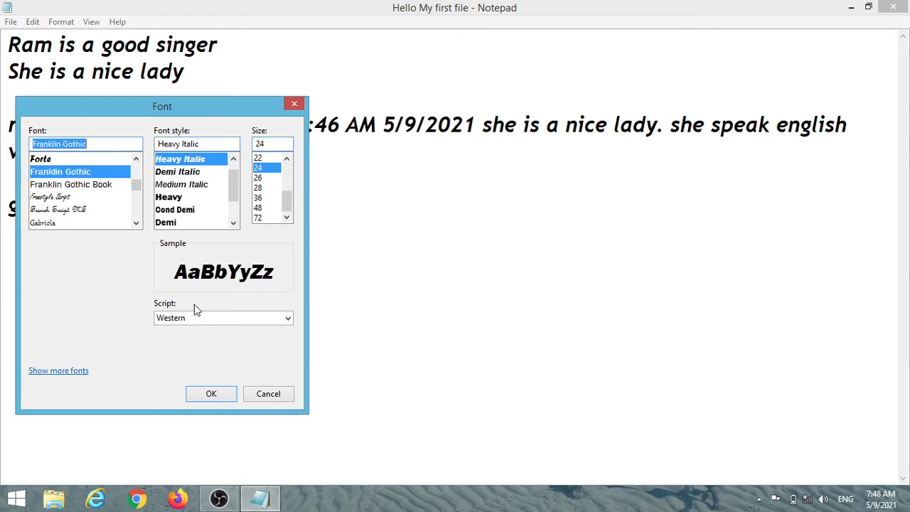
left_click(59, 199)
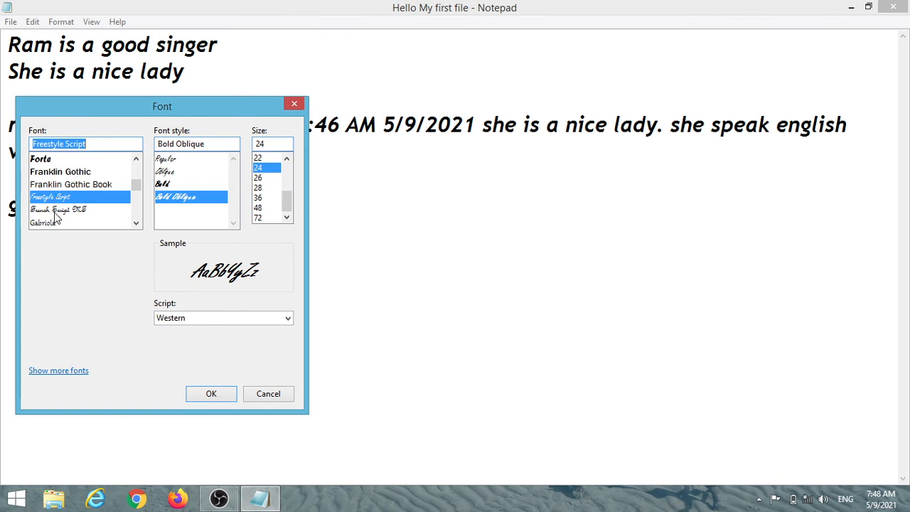
left_click(54, 211)
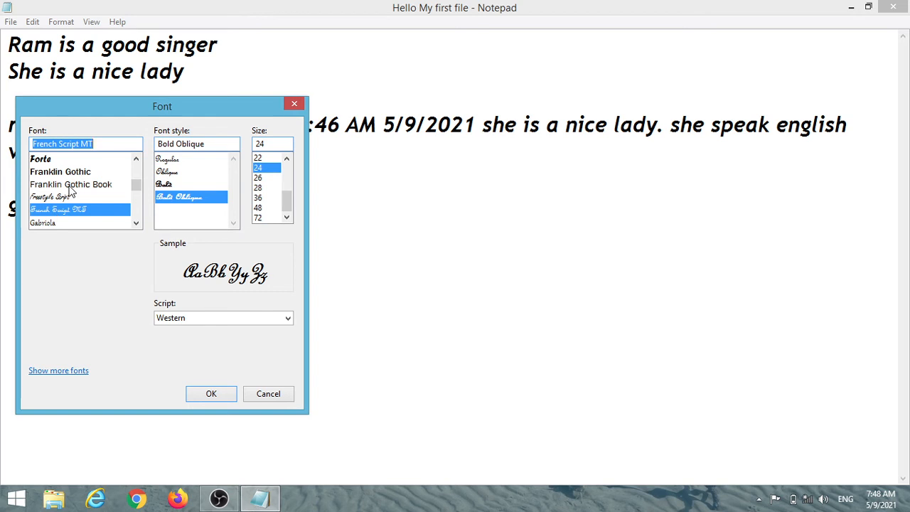
left_click(71, 186)
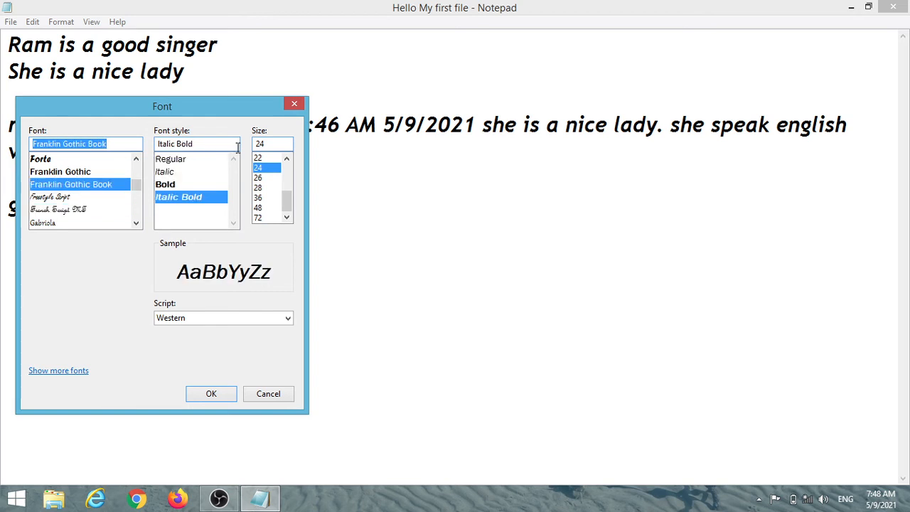
Preview the Regular, Italic and Bold font styles, and apply Italic Bold at size 36 to the document.
left_click(181, 160)
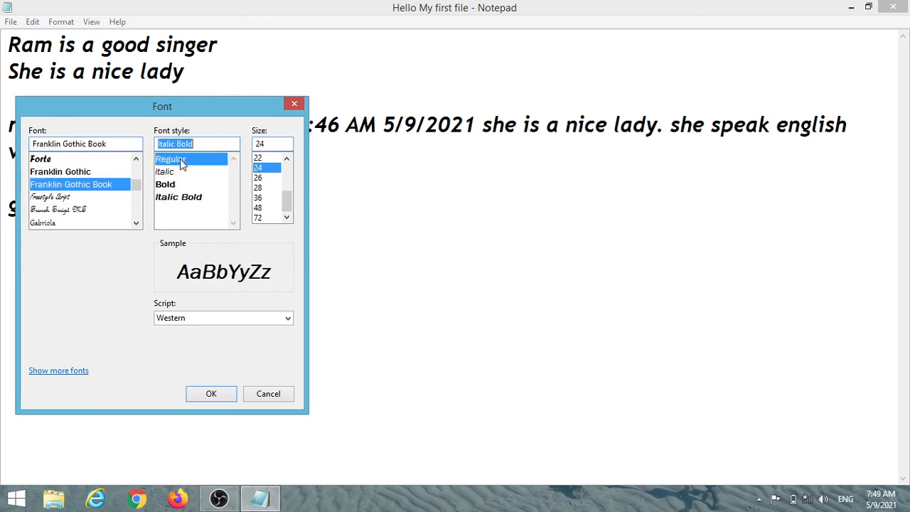
left_click(174, 174)
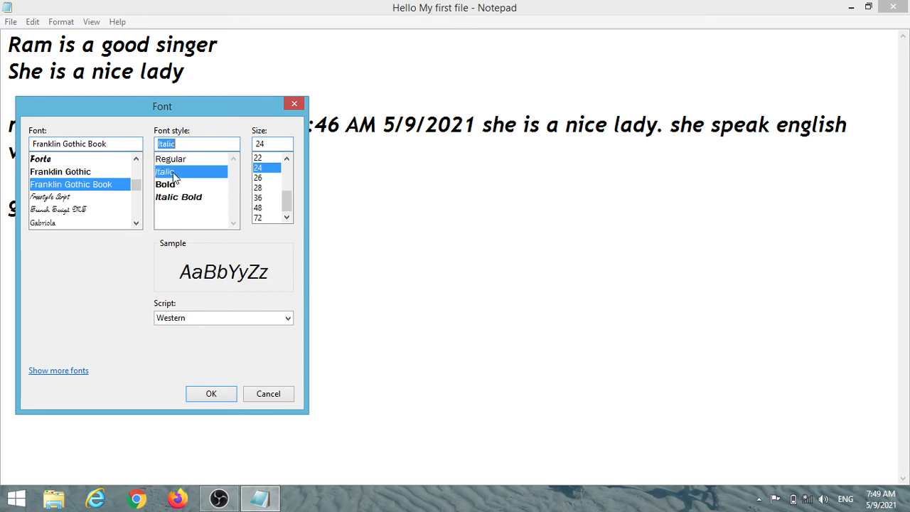
left_click(174, 186)
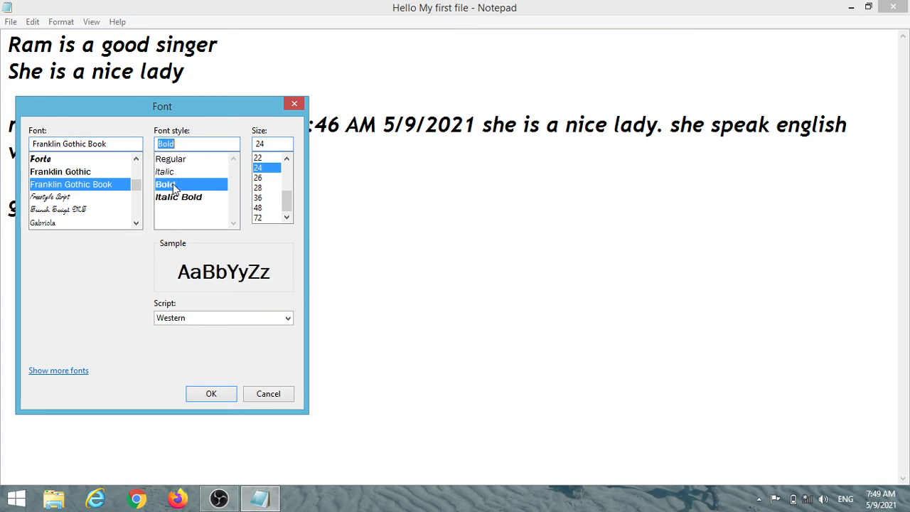
left_click(170, 202)
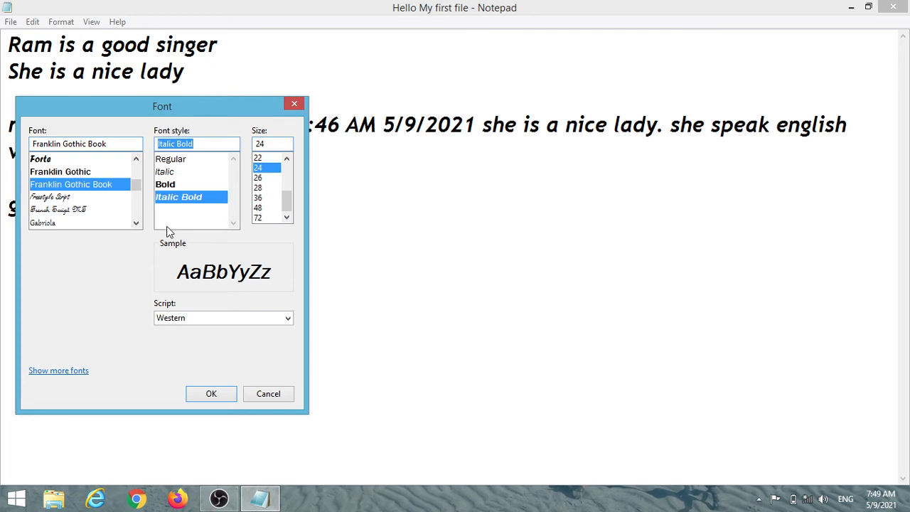
left_click(258, 200)
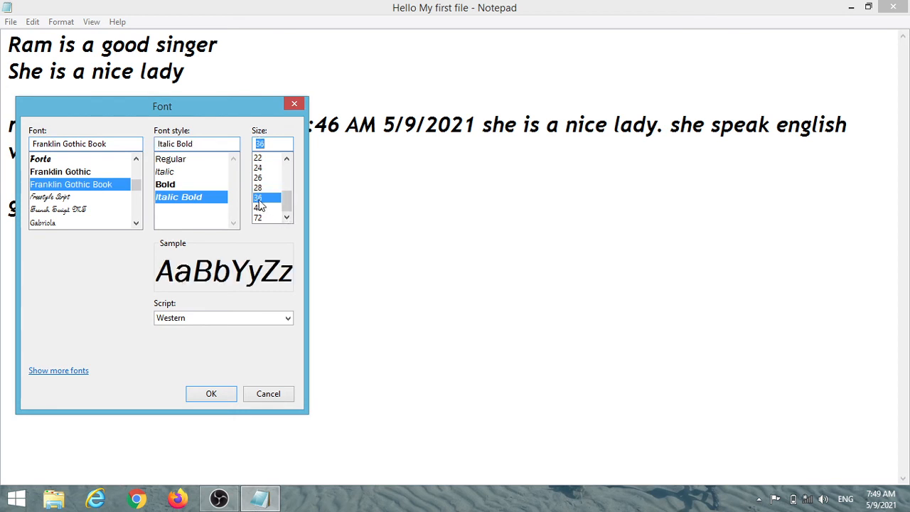
left_click(211, 395)
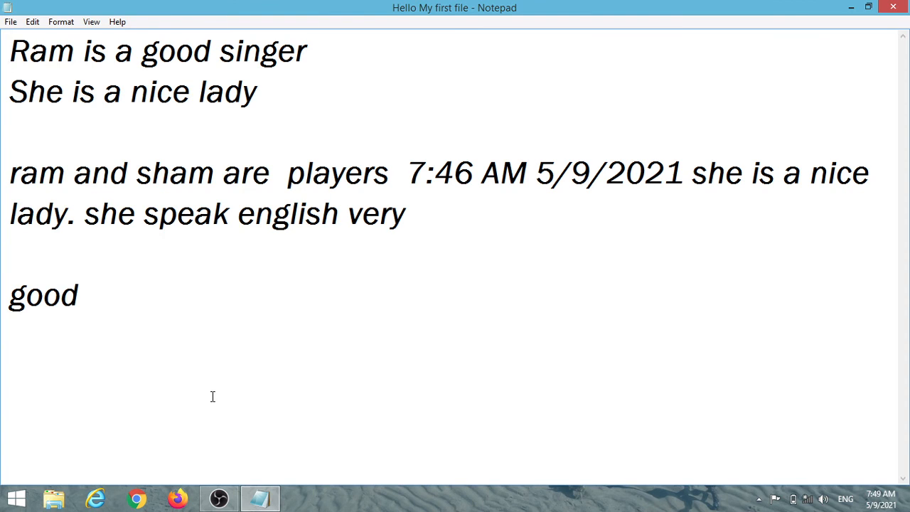
View the Notepad FAQ help page and close the help window.
left_click(71, 29)
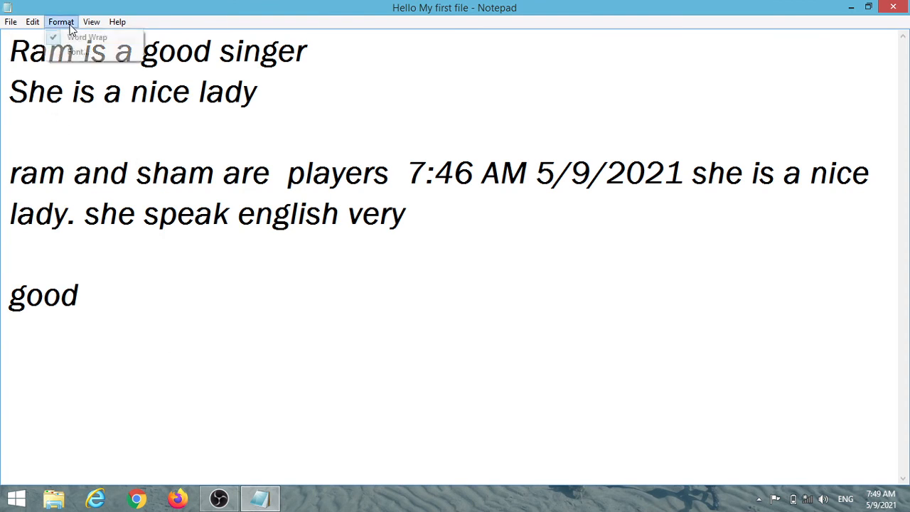
mouse_move(87, 27)
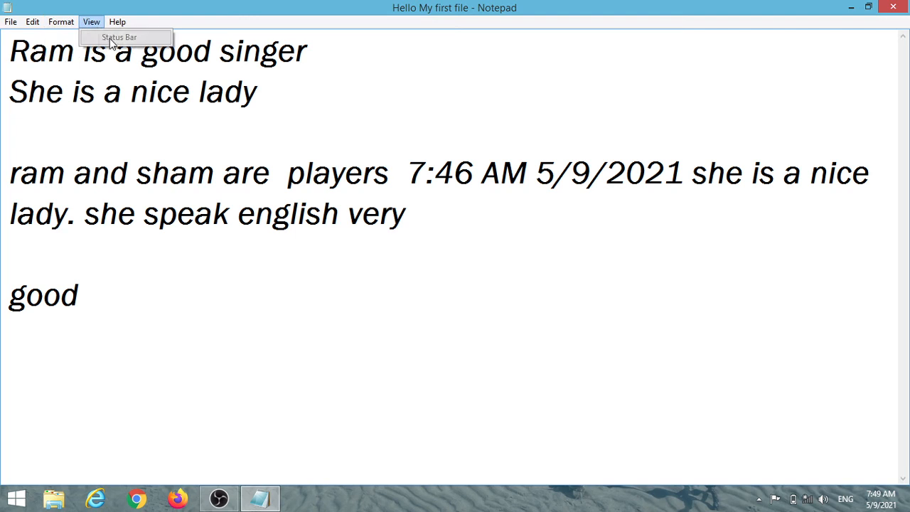
mouse_move(115, 26)
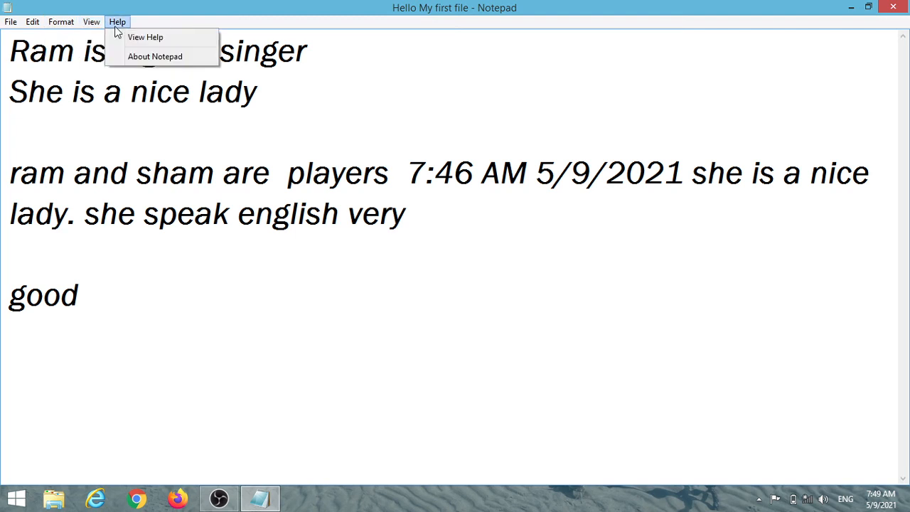
left_click(131, 39)
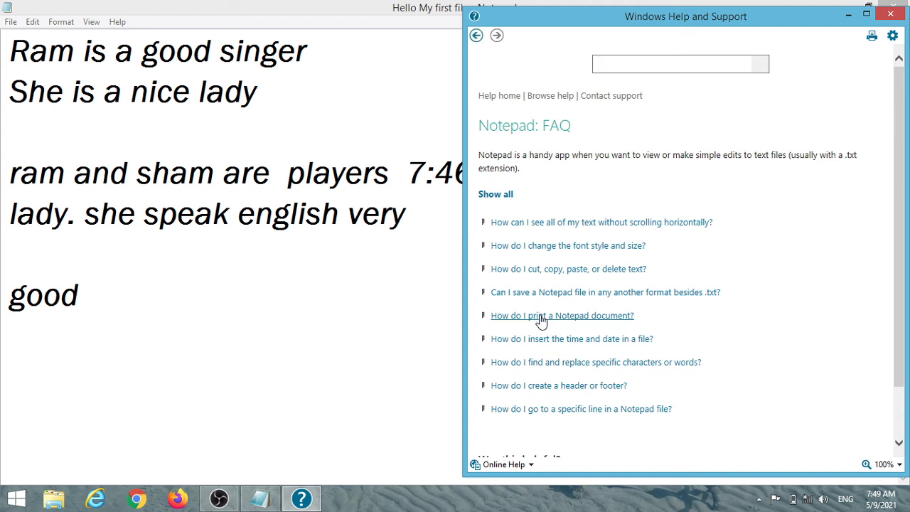
left_click(889, 15)
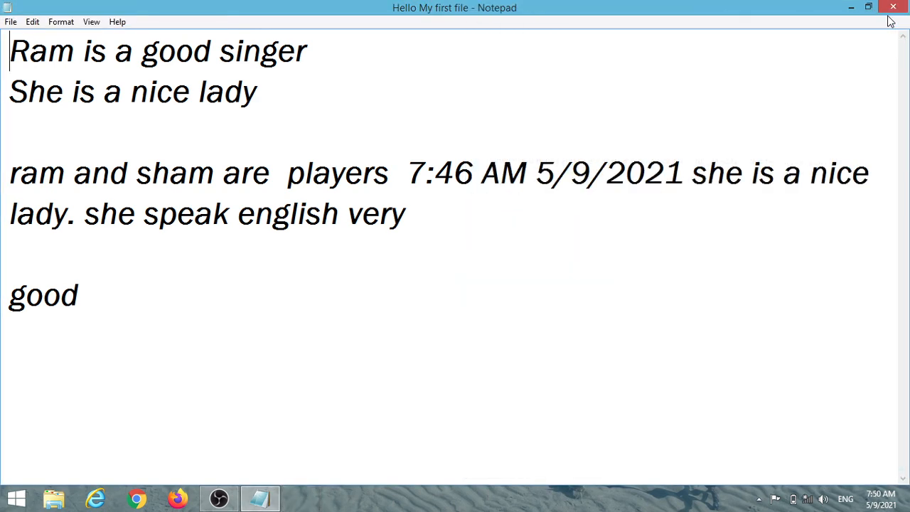
View the About Notepad version and licence information and close it.
left_click(117, 22)
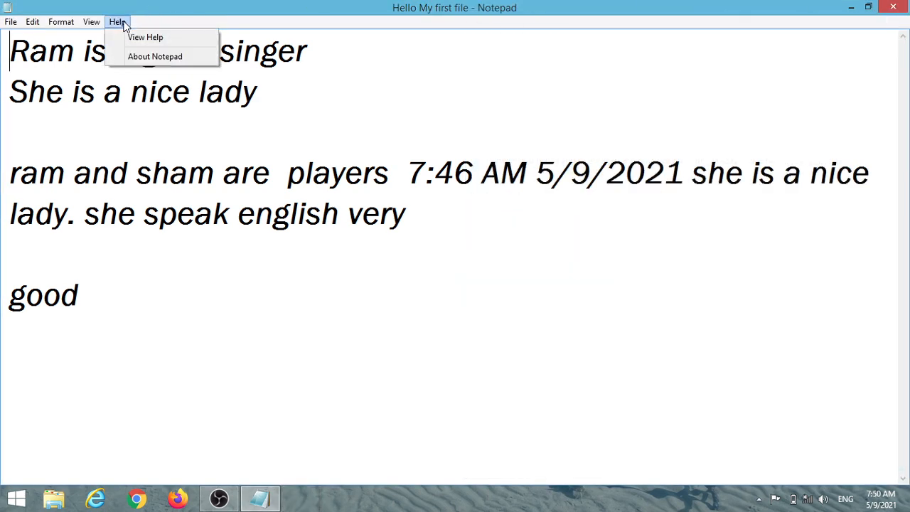
left_click(140, 58)
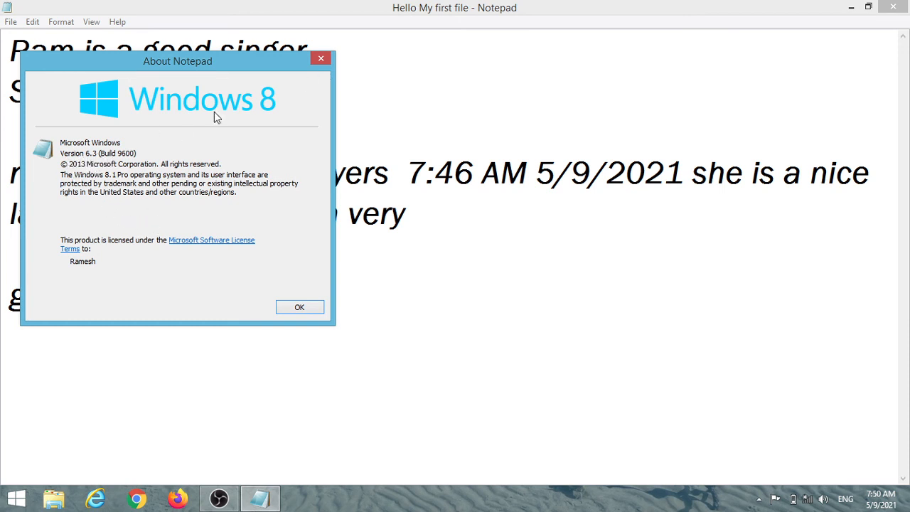
left_click(300, 307)
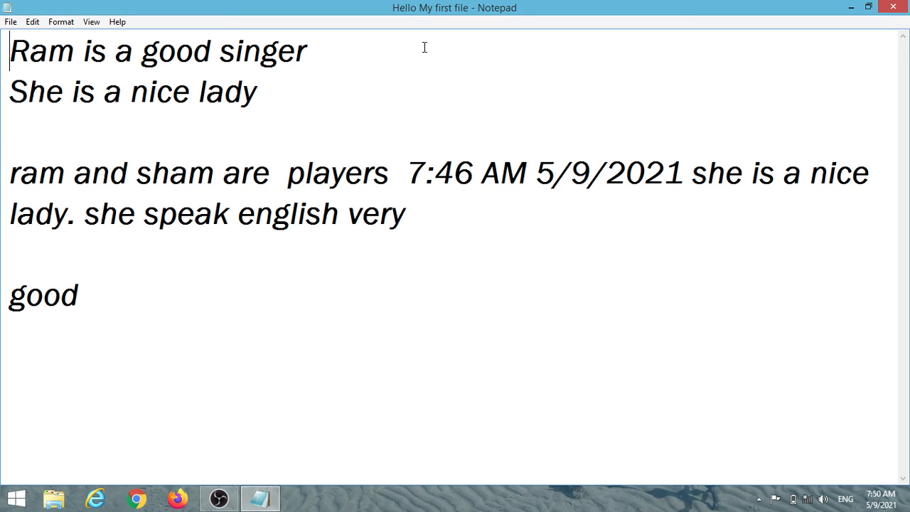
Review the File, Edit, Format and Help commands, including the font settings, without changing anything.
left_click(11, 22)
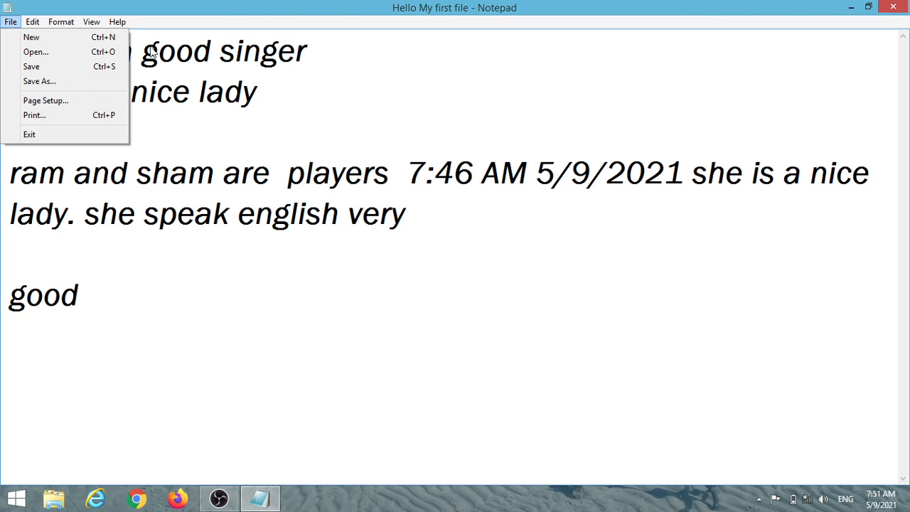
left_click(368, 85)
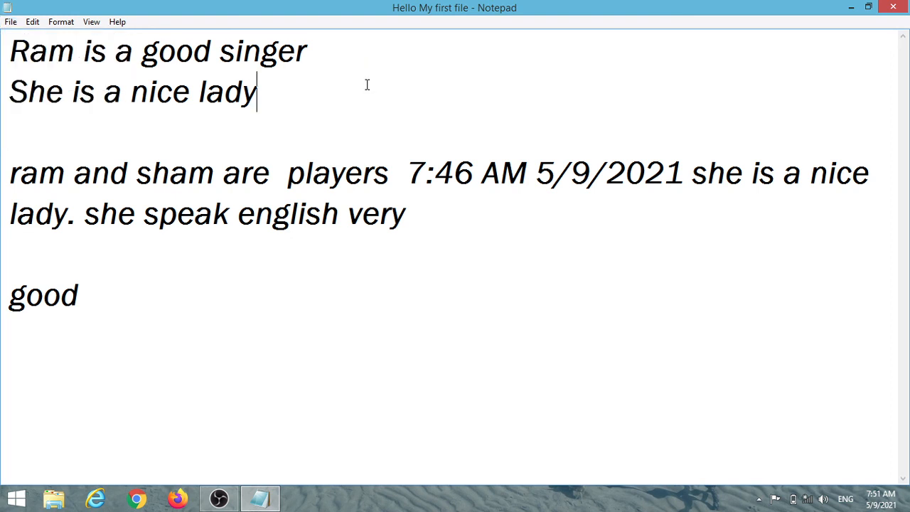
left_click(33, 26)
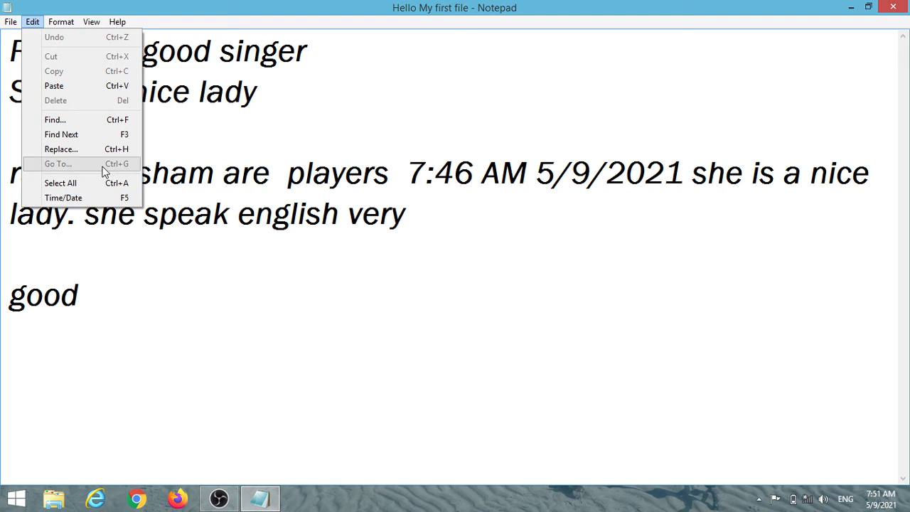
mouse_move(62, 22)
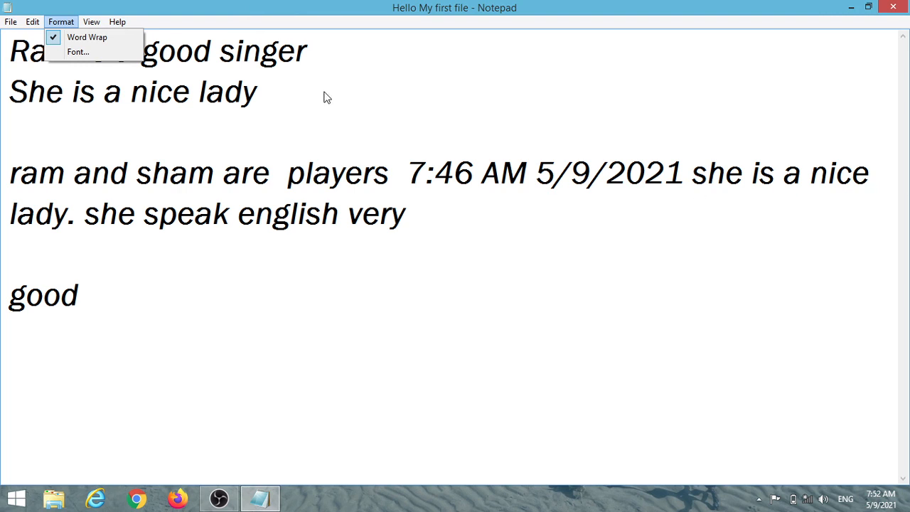
left_click(76, 52)
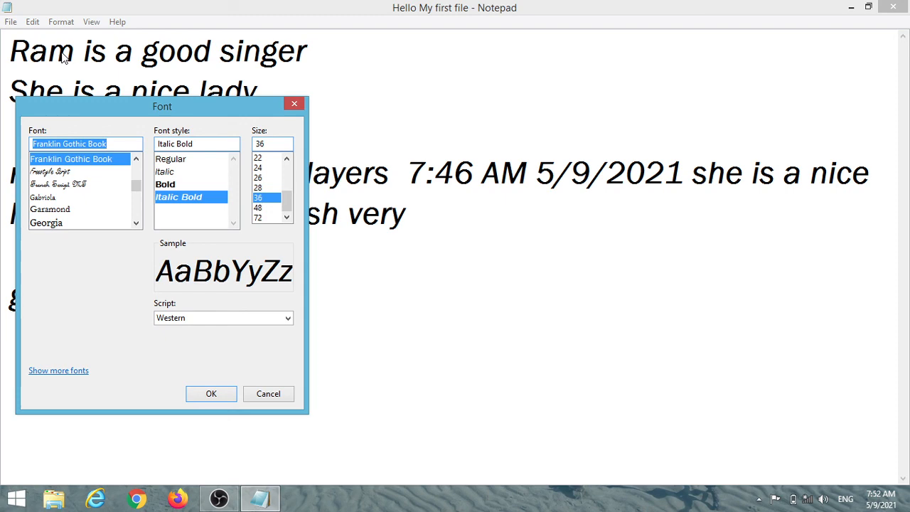
left_click(274, 393)
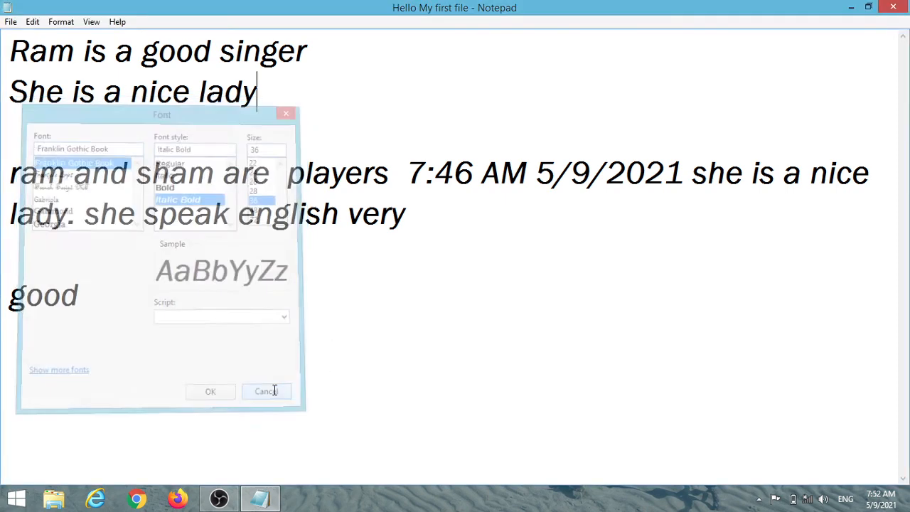
left_click(118, 24)
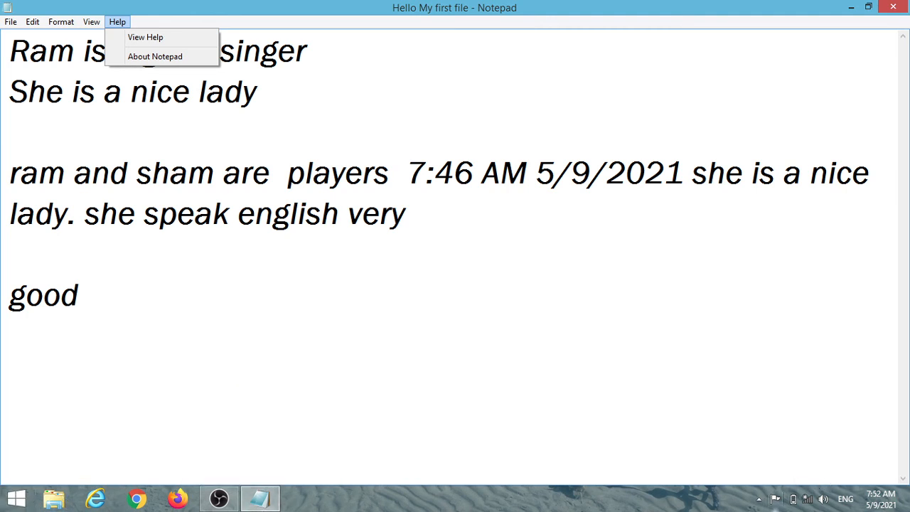
Minimize the Notepad window to show the desktop and restore it.
left_click(852, 13)
left_click(852, 13)
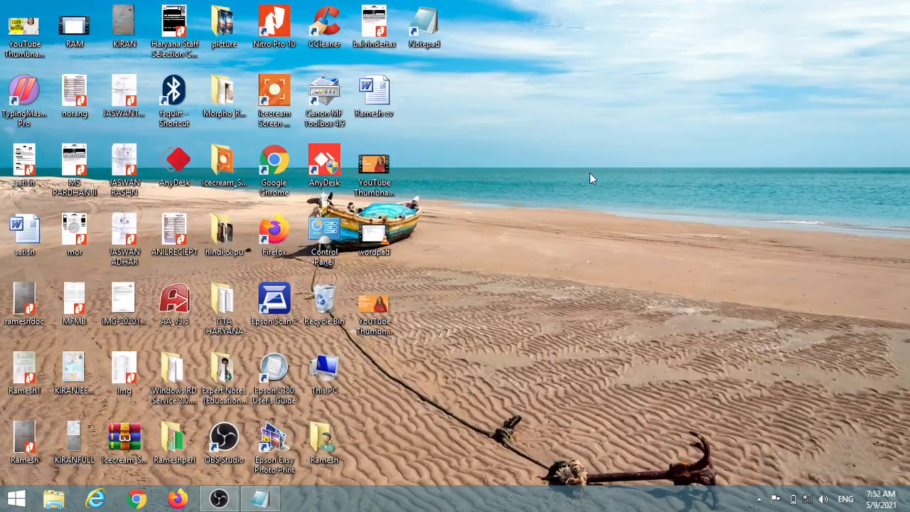
left_click(259, 499)
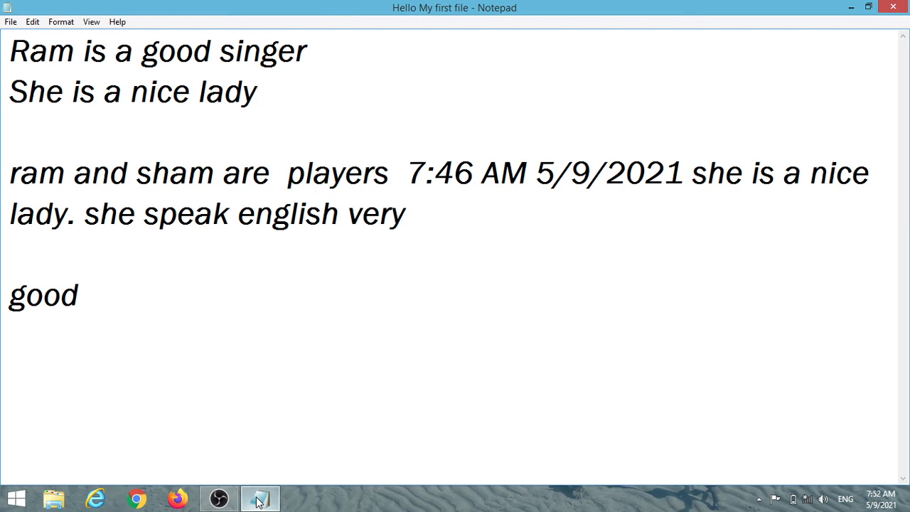
left_click(218, 500)
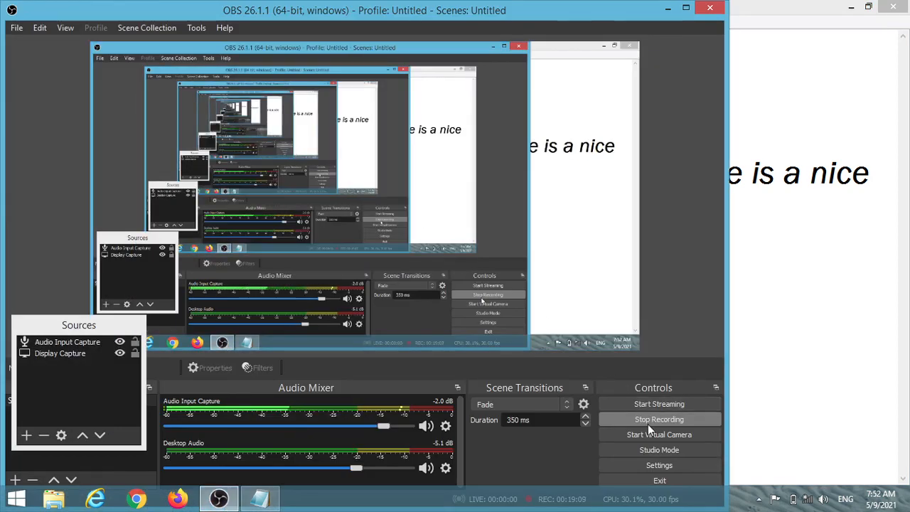